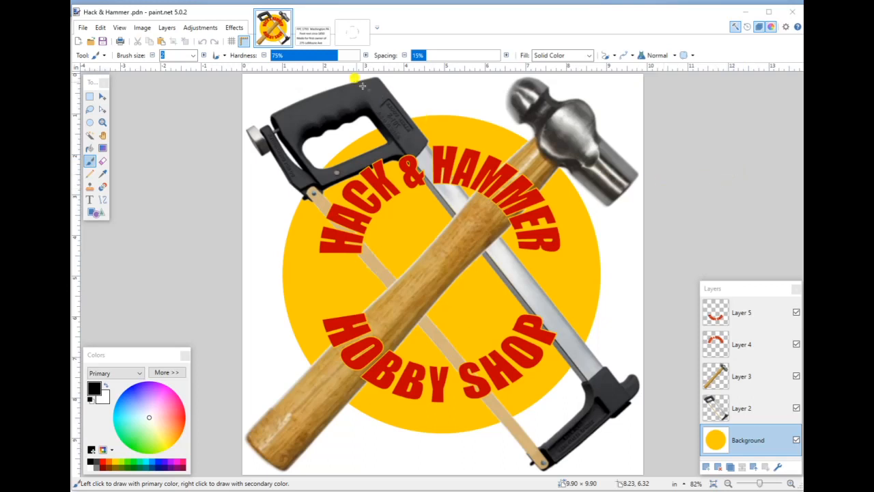
Step: View the other open images, first history.png and the third image in the list
{"action": "left_click", "coordinate": [318, 39]}
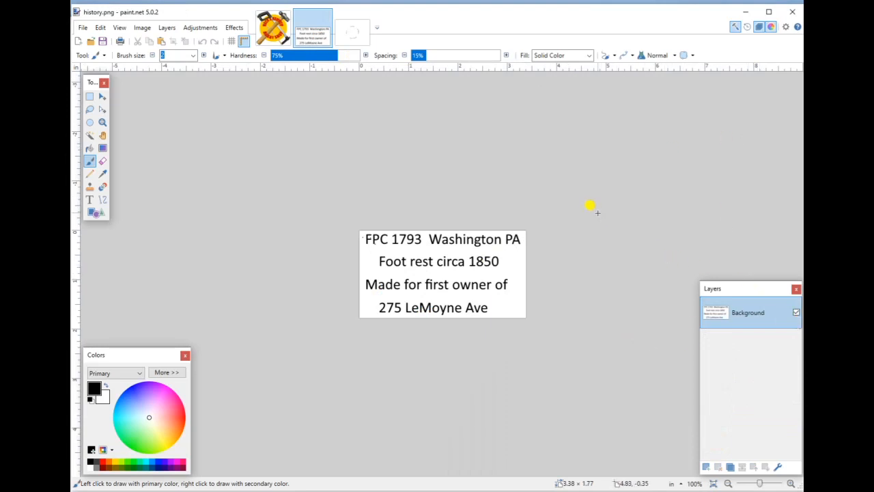
{"action": "left_click", "coordinate": [350, 29]}
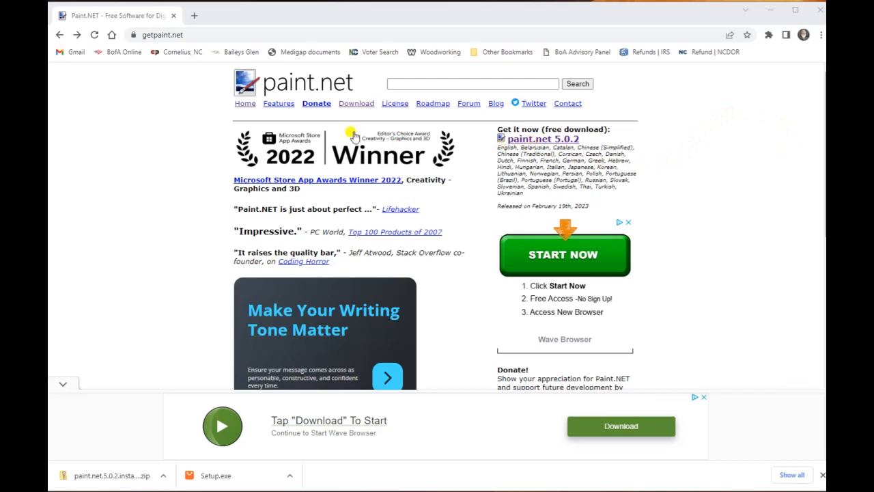
Step: Download the free paint.net 5.0.2 installer from getpaint.net through the dotPDN mirror
{"action": "left_click", "coordinate": [181, 34]}
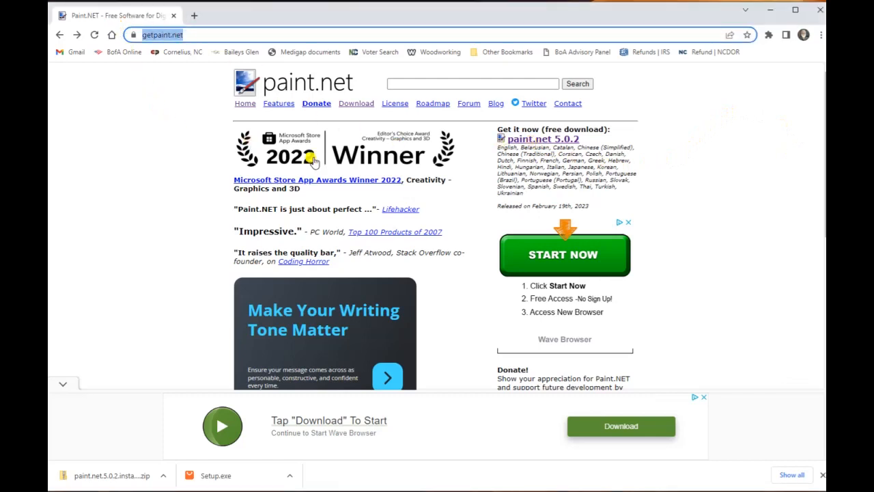
{"action": "left_click", "coordinate": [769, 156]}
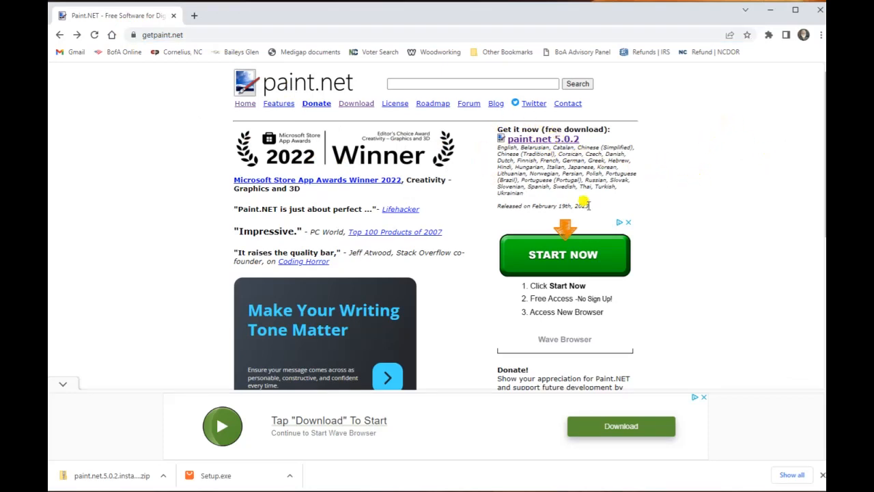
{"action": "left_click", "coordinate": [533, 140]}
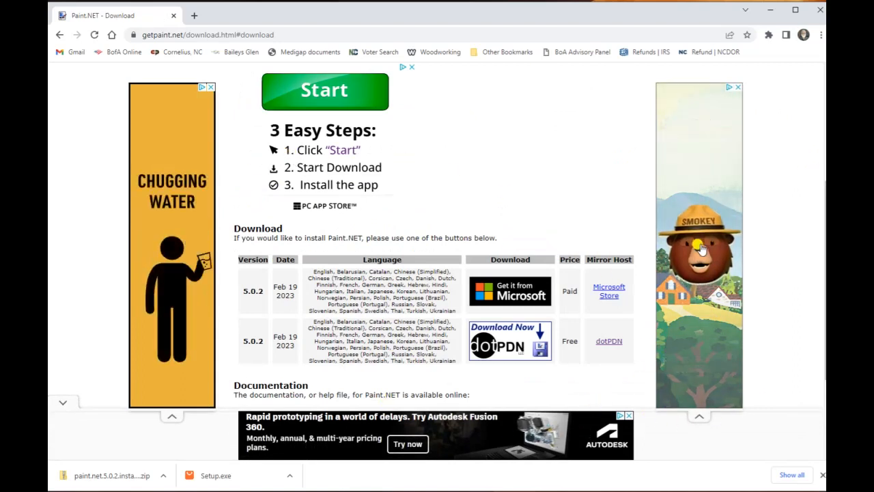
{"action": "left_click", "coordinate": [513, 339]}
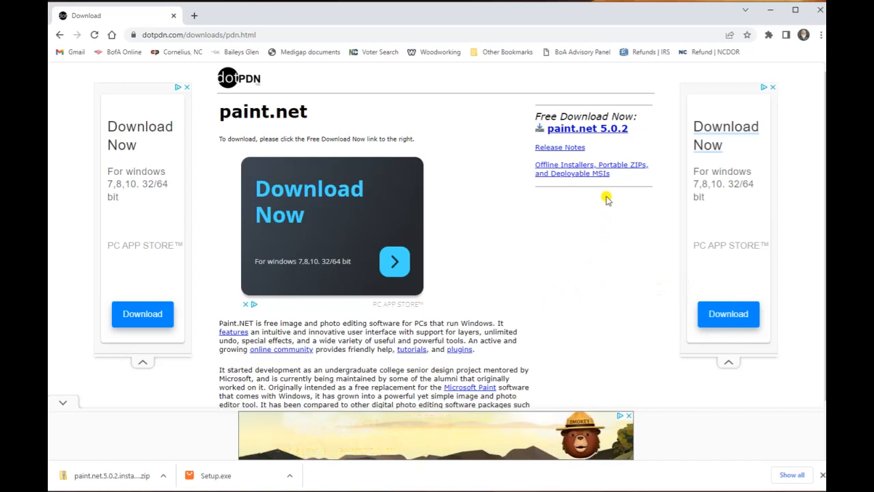
{"action": "left_click", "coordinate": [586, 130]}
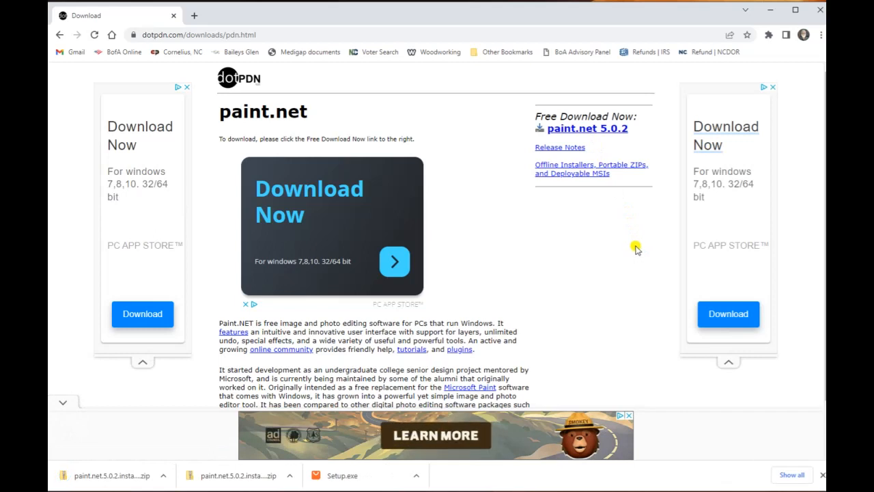
Step: Inspect the contents of paint.net.5.0.2.install.anycpu.web.zip in the Downloads folder, and minimize the folder window
{"action": "right_click", "coordinate": [99, 480]}
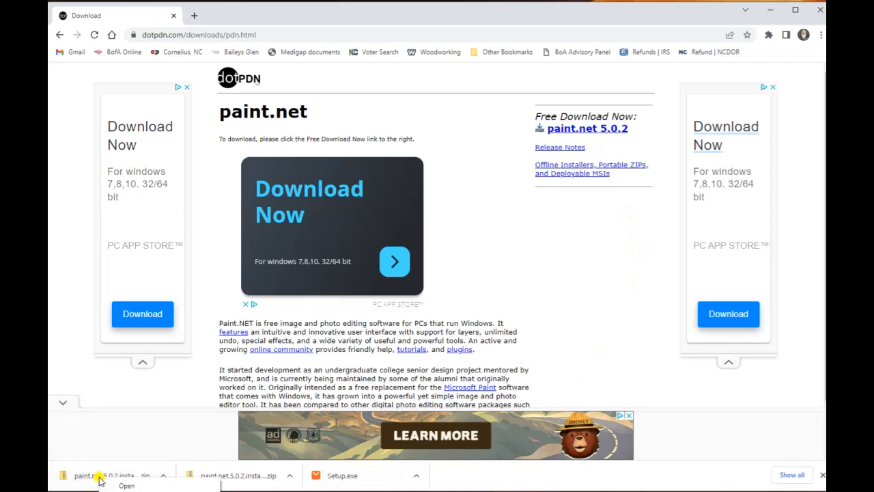
{"action": "left_click", "coordinate": [147, 491]}
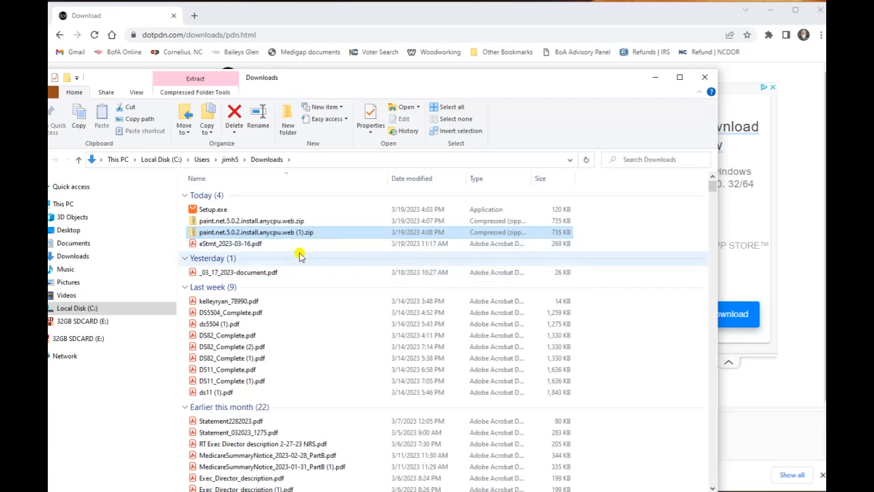
{"action": "double_click", "coordinate": [223, 223]}
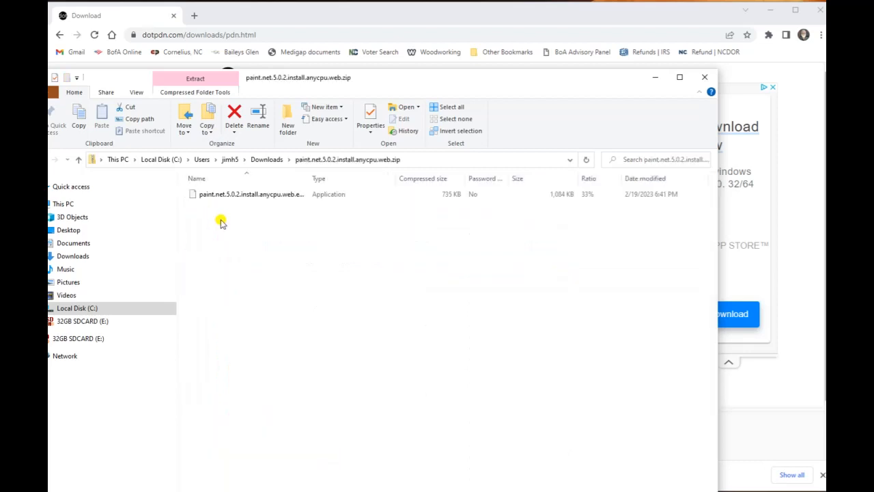
{"action": "left_click_drag", "start_coordinate": [308, 175], "coordinate": [343, 168]}
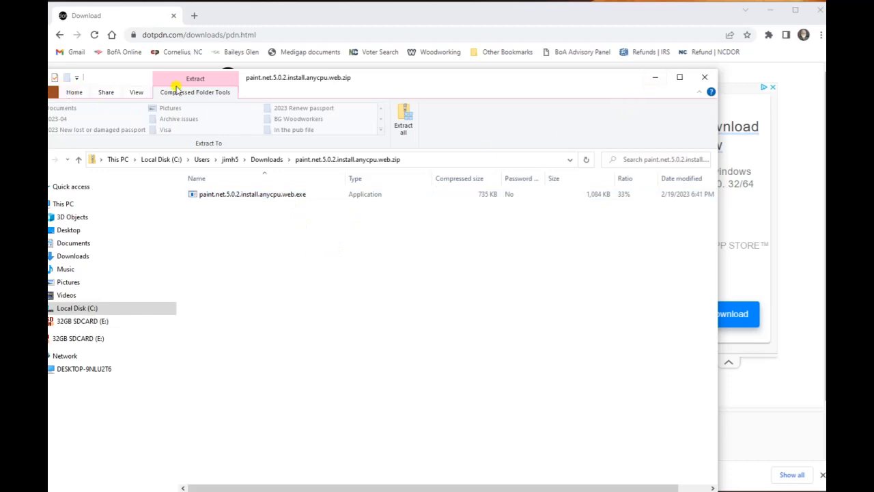
{"action": "left_click_drag", "start_coordinate": [385, 79], "coordinate": [443, 101]}
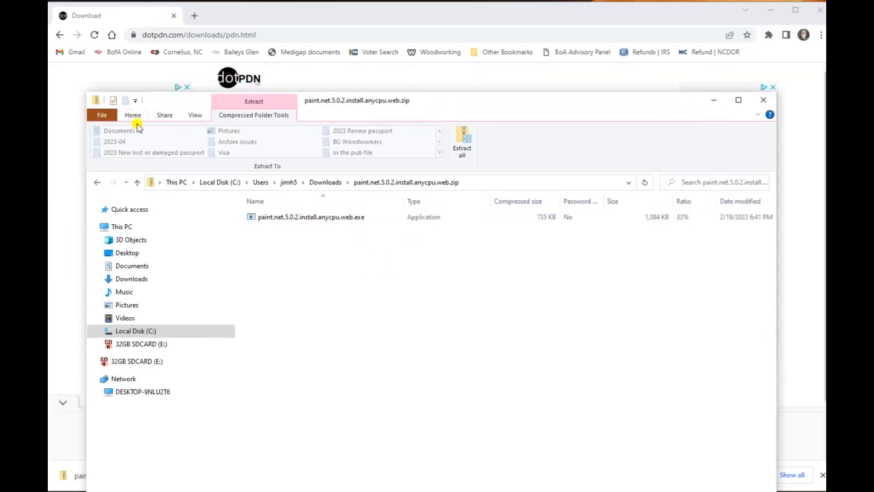
{"action": "left_click", "coordinate": [95, 185]}
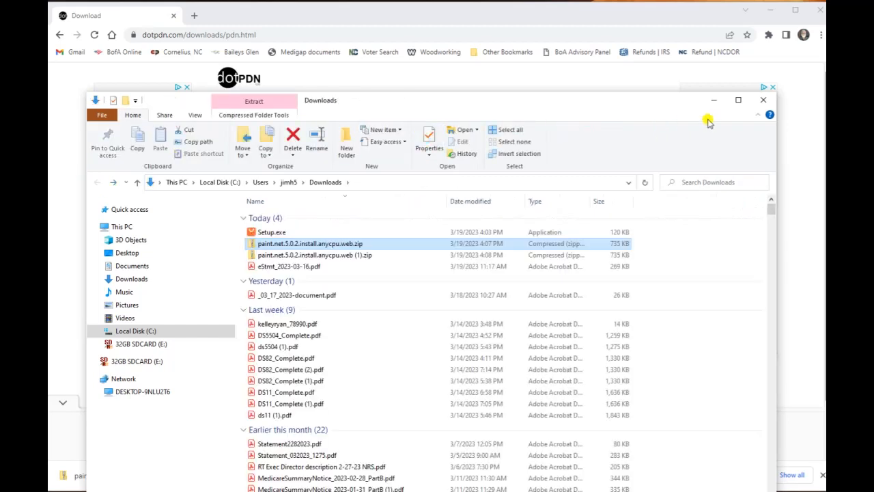
{"action": "left_click", "coordinate": [714, 100]}
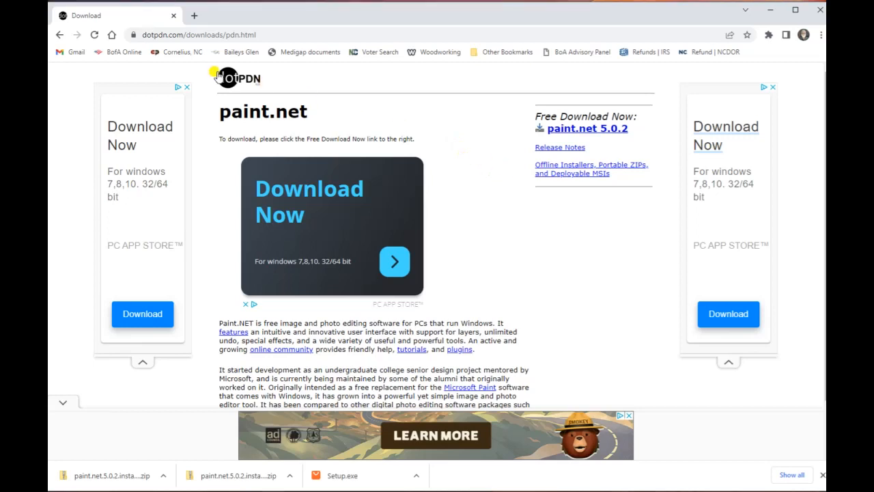
Step: Return to the getpaint.net home page and search the site for dpy
{"action": "left_click", "coordinate": [60, 35]}
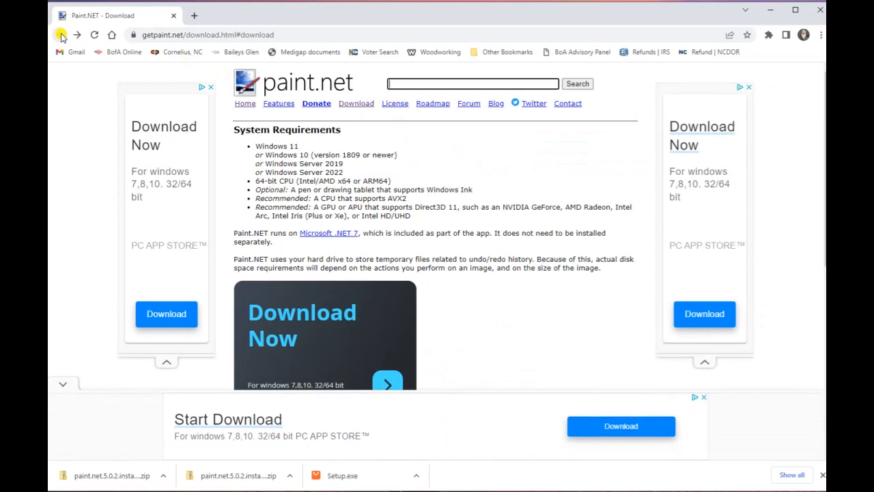
{"action": "left_click", "coordinate": [61, 35]}
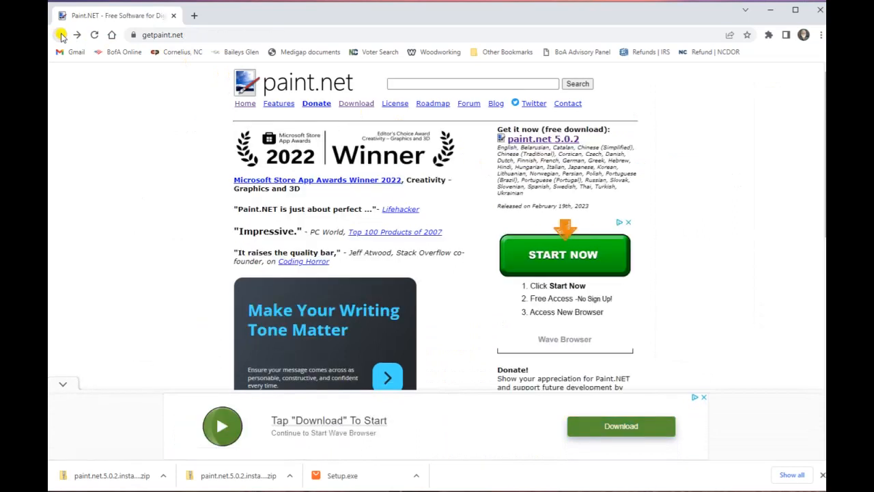
{"action": "left_click", "coordinate": [467, 80]}
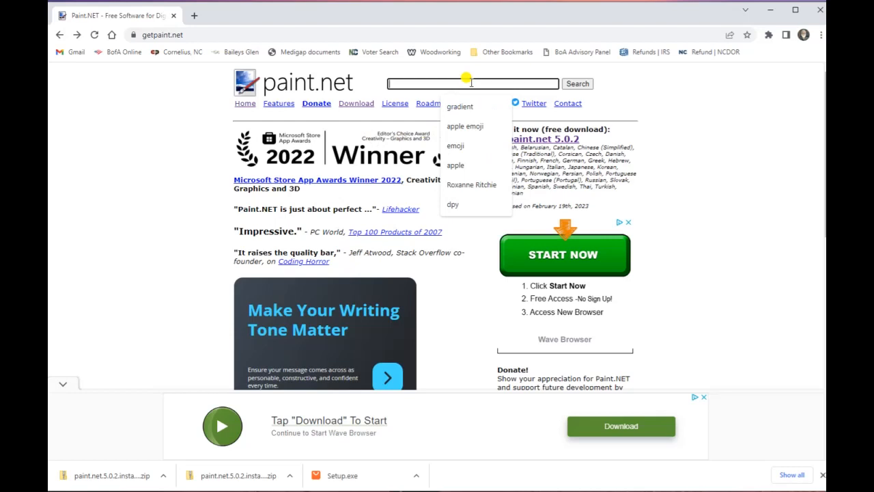
{"action": "type", "text": "d"}
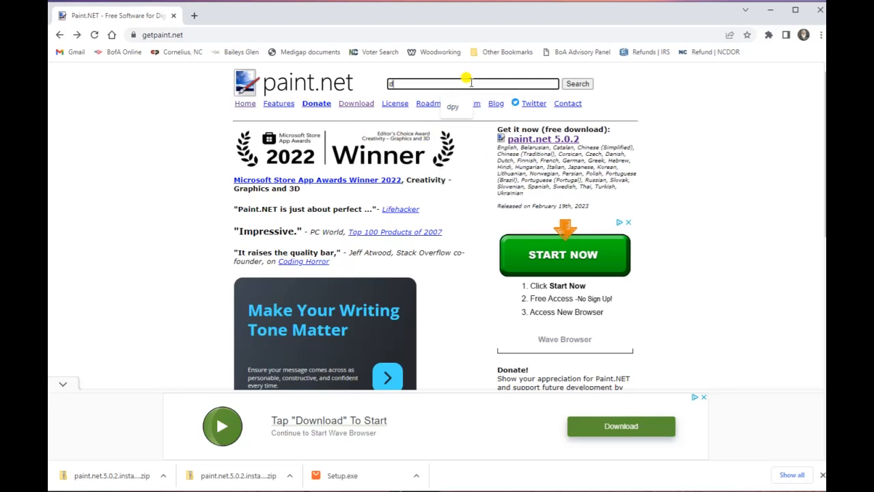
{"action": "type", "text": "py"}
{"action": "key", "text": "Return"}
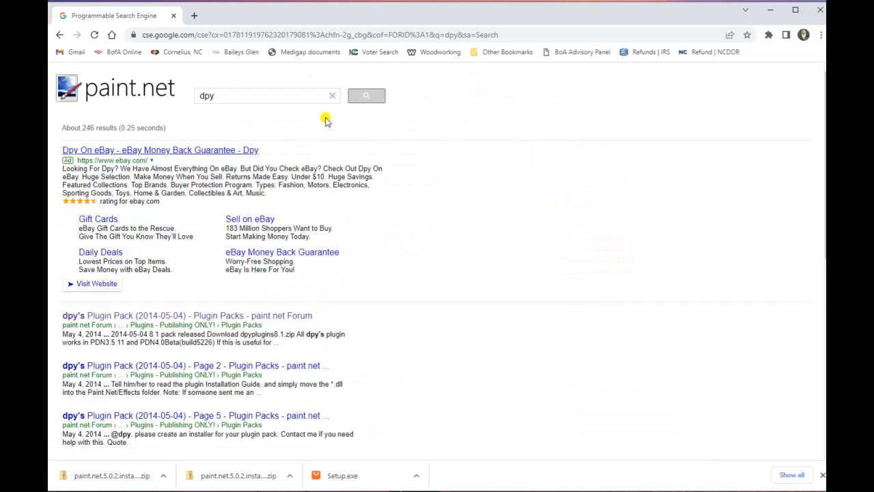
Step: Download dpyplugins8.1.zip from the forum topic dpy's Plugin Pack (2014-05-04)
{"action": "left_click", "coordinate": [146, 319]}
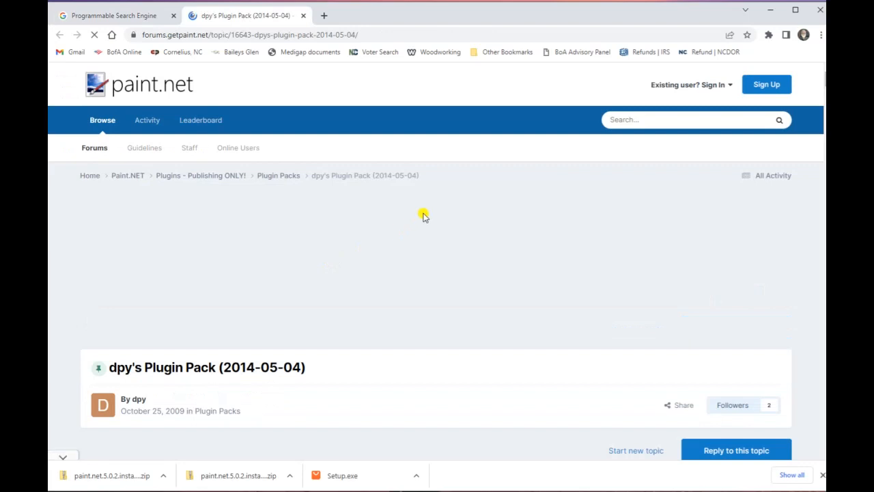
{"action": "scroll", "coordinate": [424, 215], "scroll_direction": "down", "scroll_amount": 5}
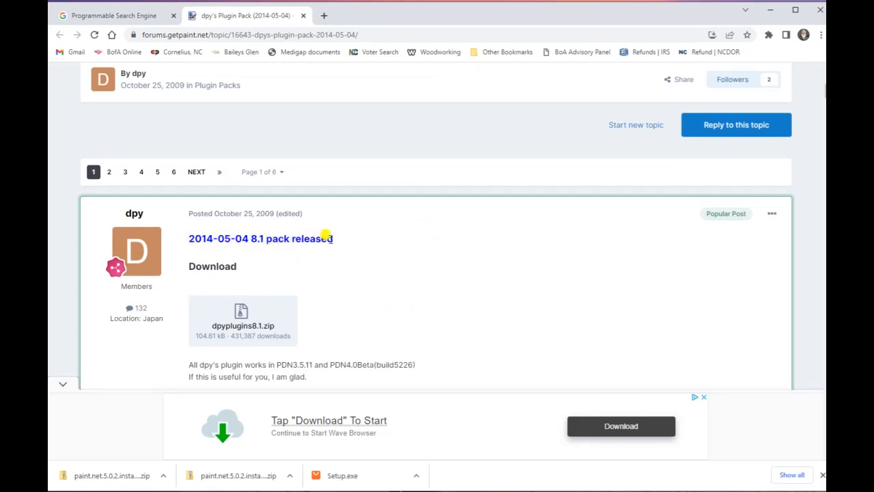
{"action": "left_click", "coordinate": [247, 315]}
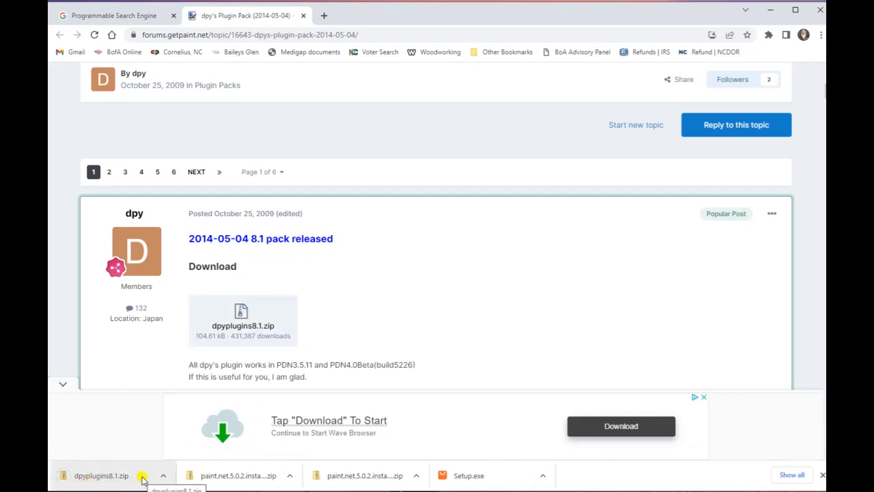
Step: Show the downloaded dpyplugins8.1.zip in its folder and open the dpyplugins8.1 folder inside it
{"action": "right_click", "coordinate": [106, 478]}
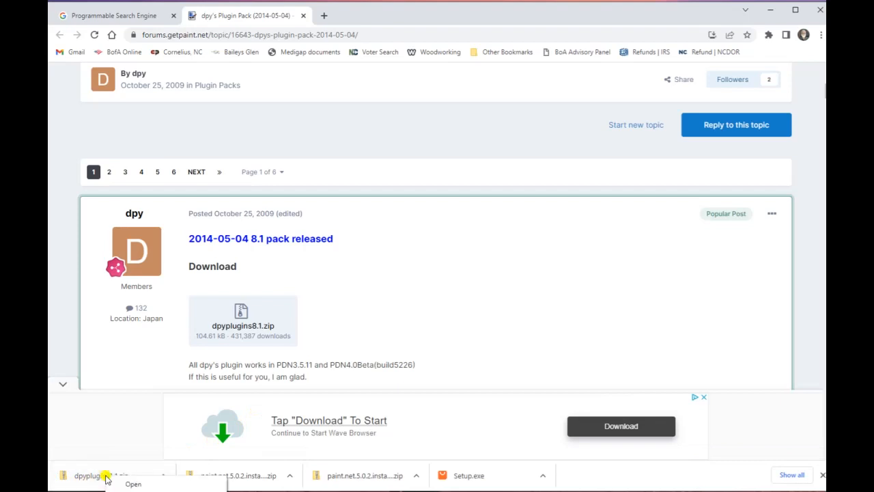
{"action": "left_click", "coordinate": [133, 485]}
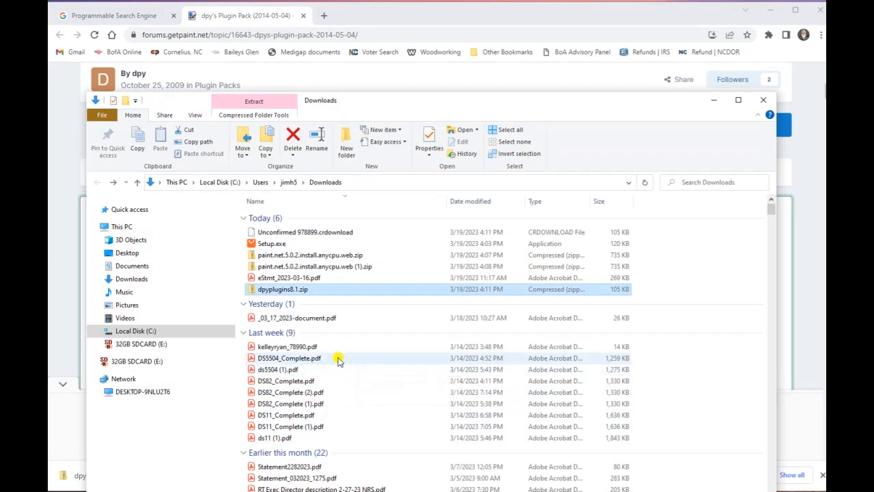
{"action": "double_click", "coordinate": [252, 288]}
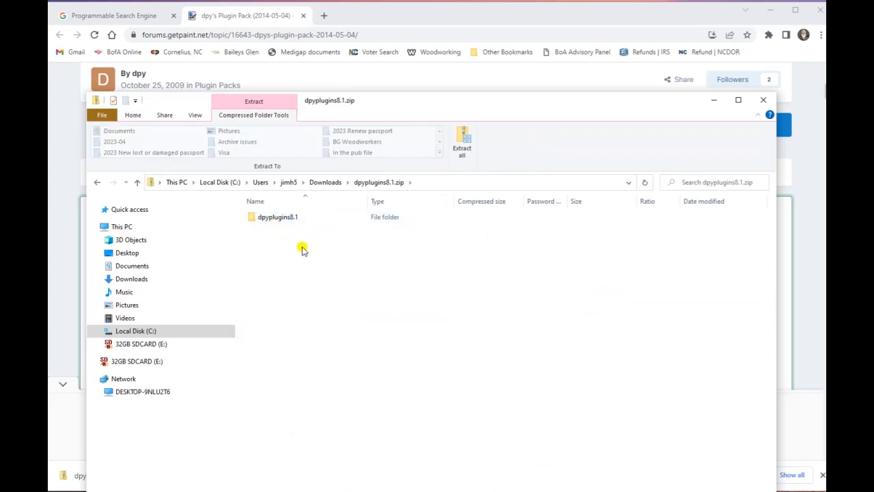
{"action": "double_click", "coordinate": [252, 218]}
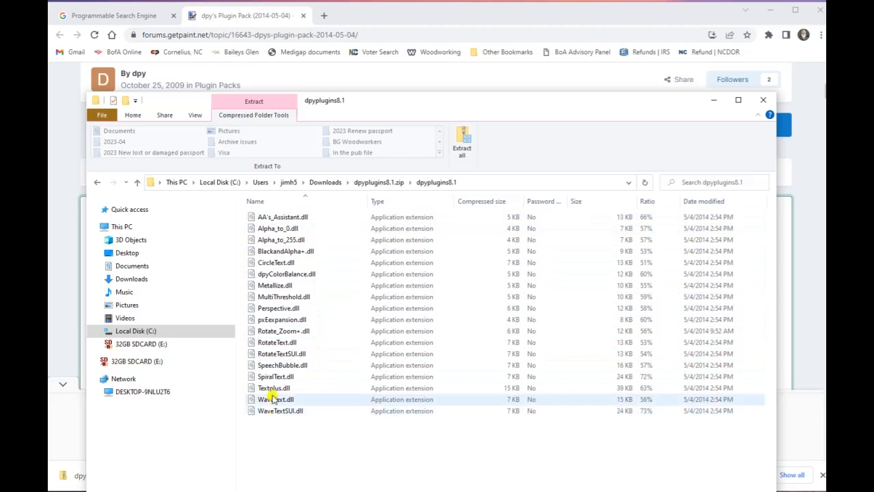
Step: Copy all the plugin DLL files, from AA's_Assistant.dll through WaveTextSUI.dll
{"action": "left_click", "coordinate": [267, 217]}
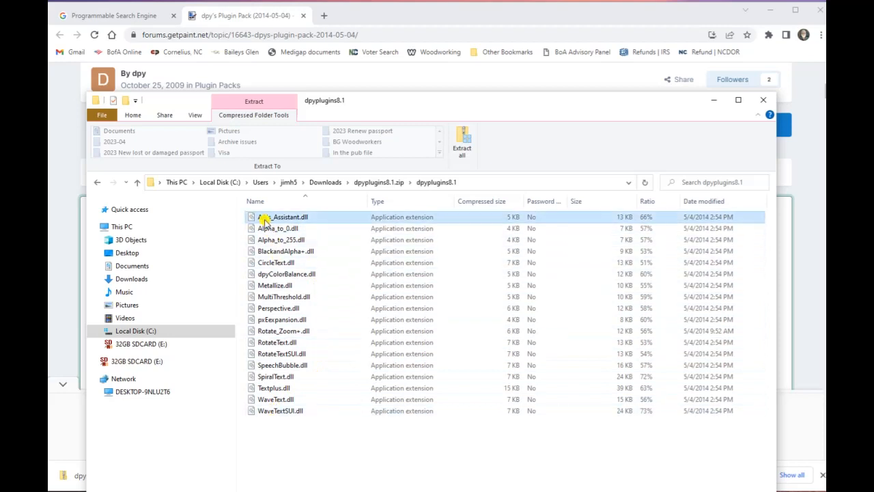
{"action": "left_click", "coordinate": [279, 410], "text": "shift"}
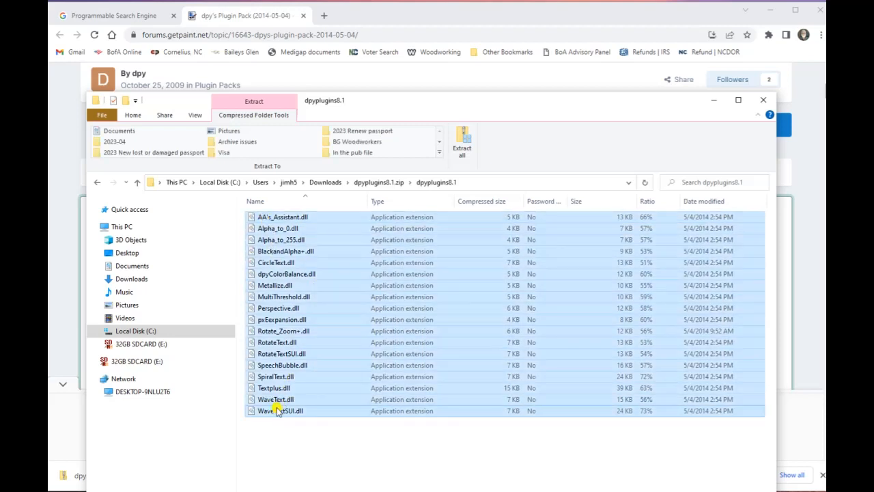
{"action": "right_click", "coordinate": [277, 410]}
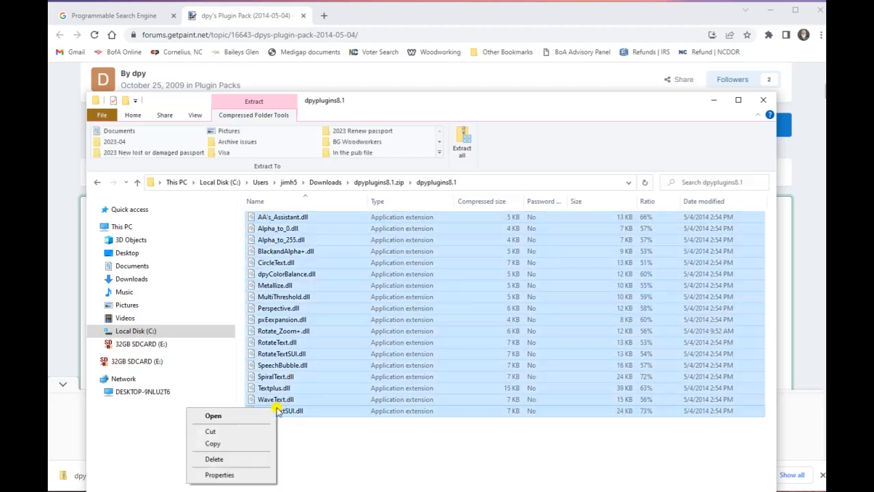
{"action": "left_click", "coordinate": [213, 443]}
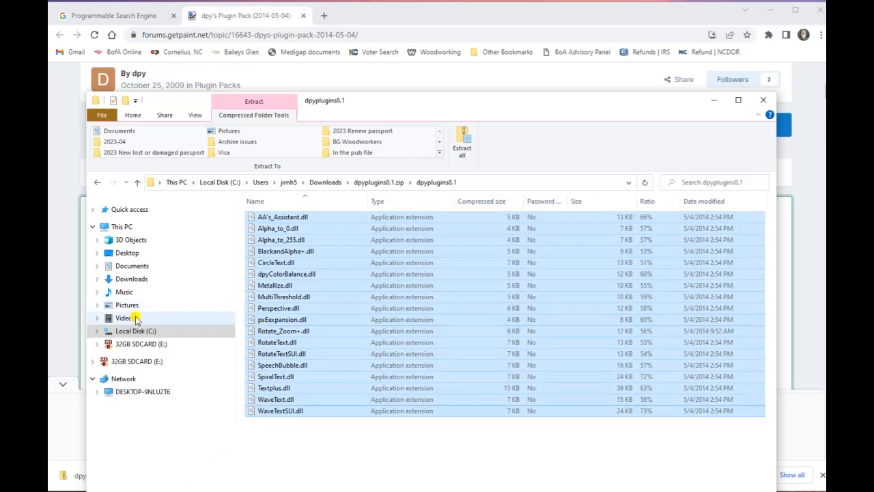
Step: Open the paint.net Effects folder under Program Files on Local Disk (C:)
{"action": "left_click", "coordinate": [133, 332]}
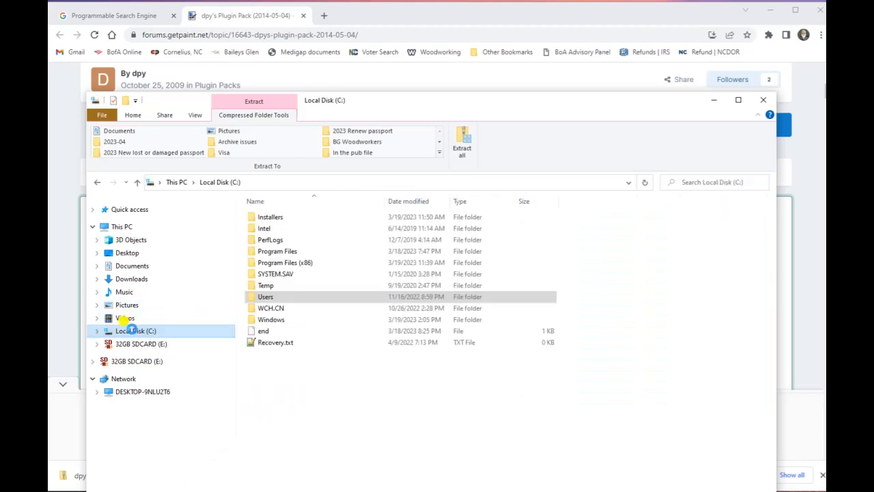
{"action": "double_click", "coordinate": [280, 252]}
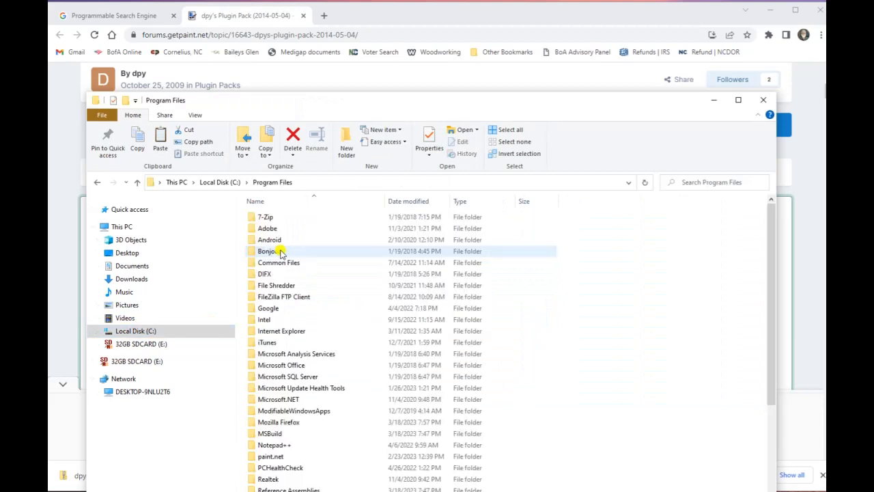
{"action": "double_click", "coordinate": [316, 434]}
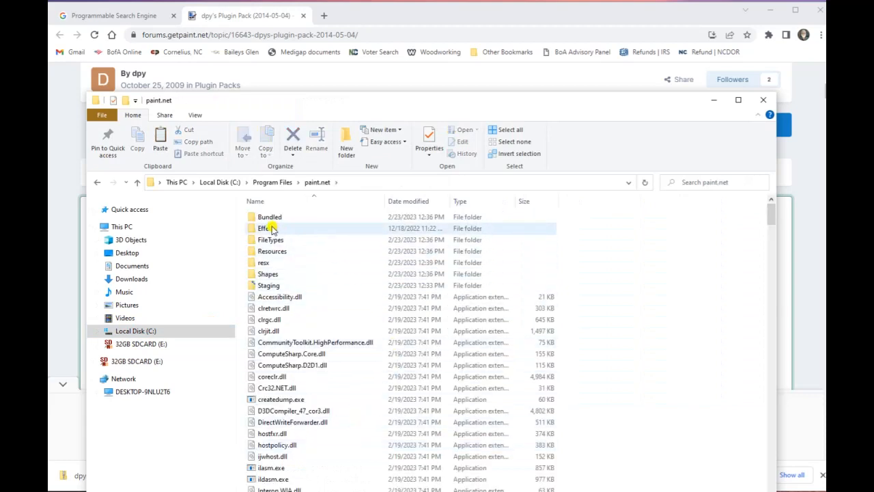
{"action": "double_click", "coordinate": [271, 230]}
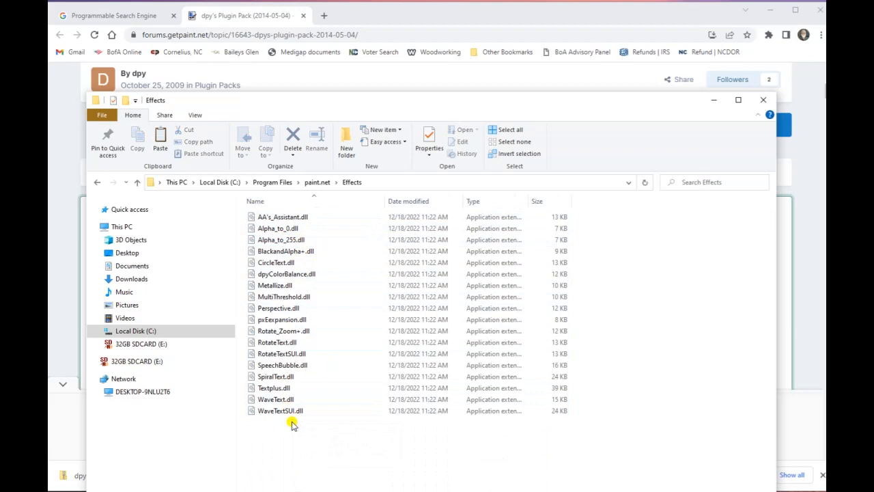
{"action": "left_click", "coordinate": [323, 412]}
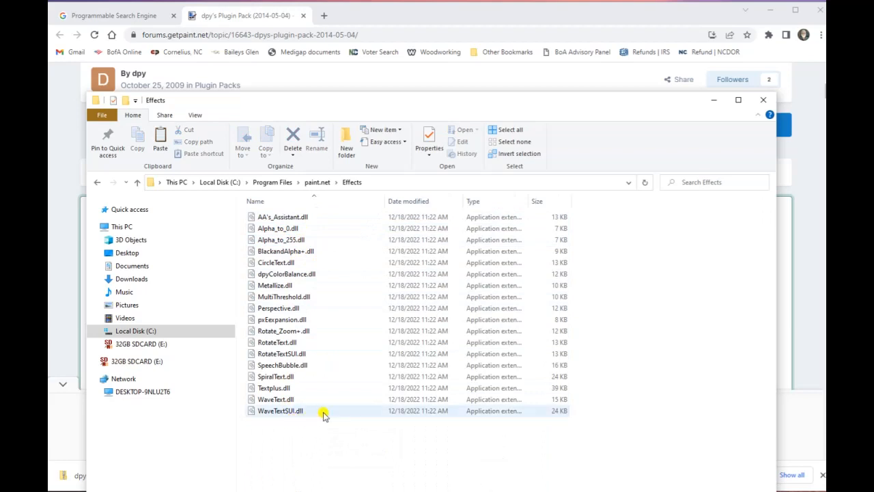
{"action": "mouse_move", "coordinate": [324, 412]}
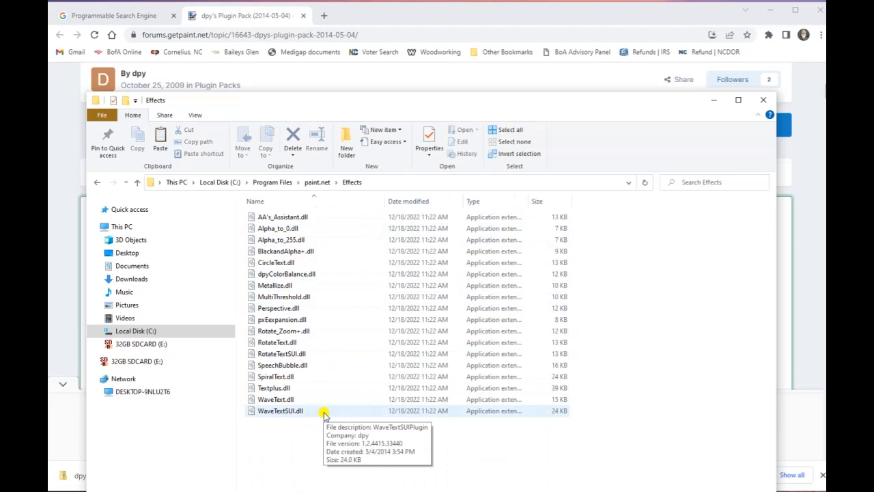
{"action": "mouse_move", "coordinate": [303, 347]}
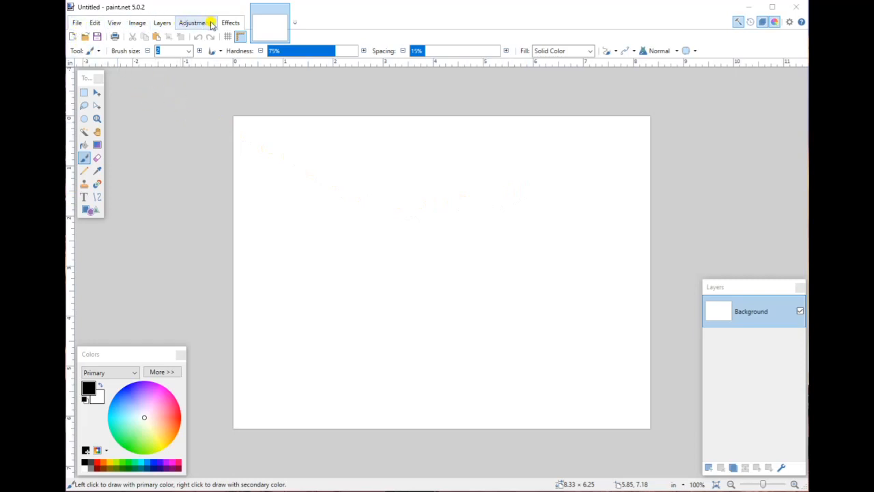
Step: Switch to paint.net and look through its file, layer, adjustment and effect commands, including the installed Text Formations plugins such as Circle Text
{"action": "left_click", "coordinate": [75, 23]}
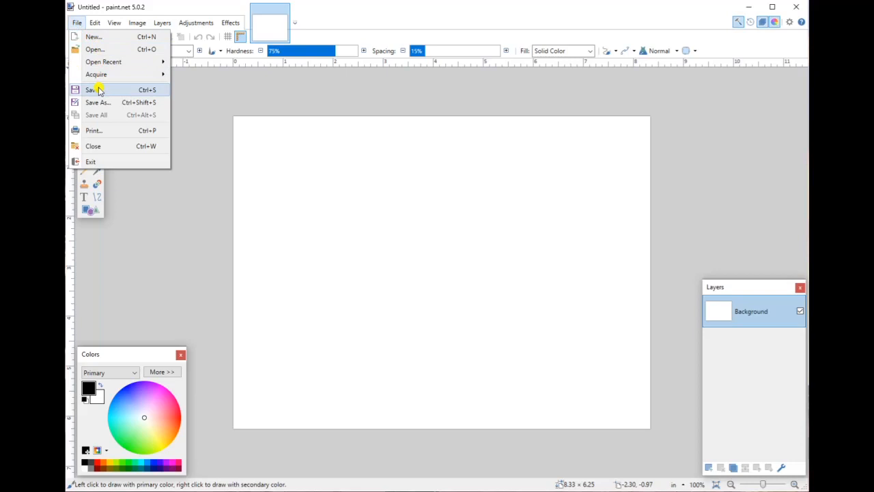
{"action": "mouse_move", "coordinate": [96, 25]}
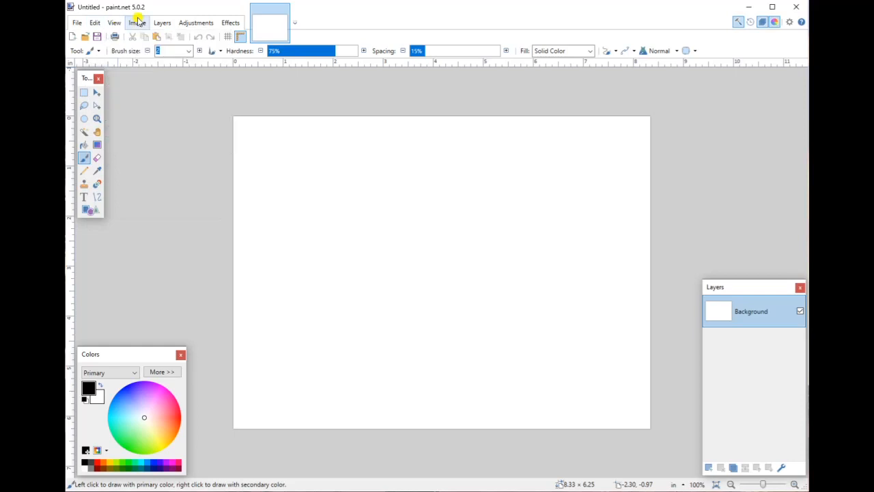
{"action": "mouse_move", "coordinate": [141, 26]}
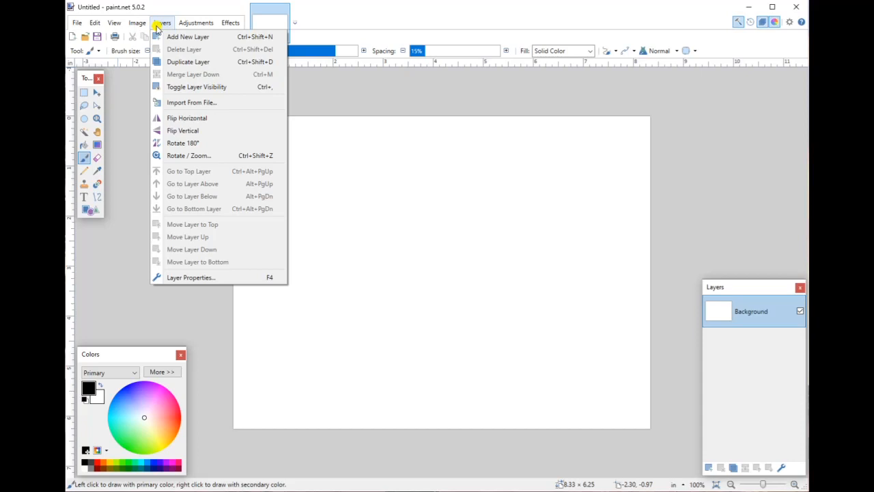
{"action": "mouse_move", "coordinate": [193, 25]}
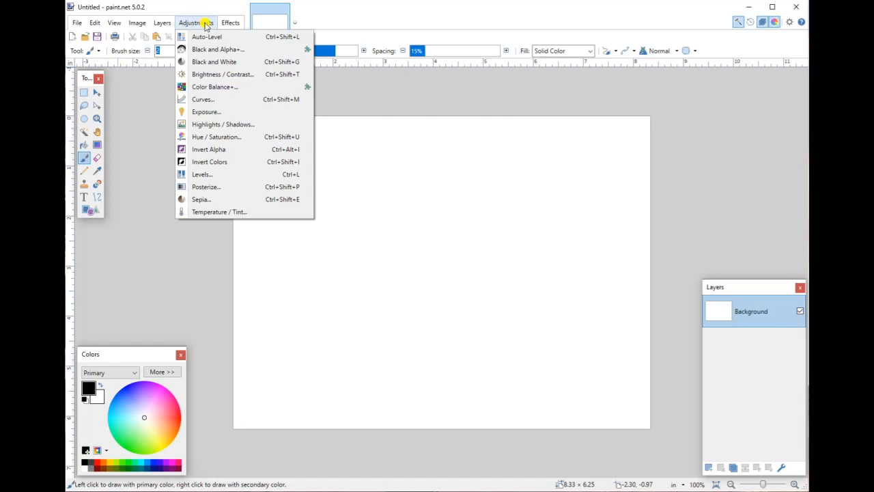
{"action": "mouse_move", "coordinate": [231, 22]}
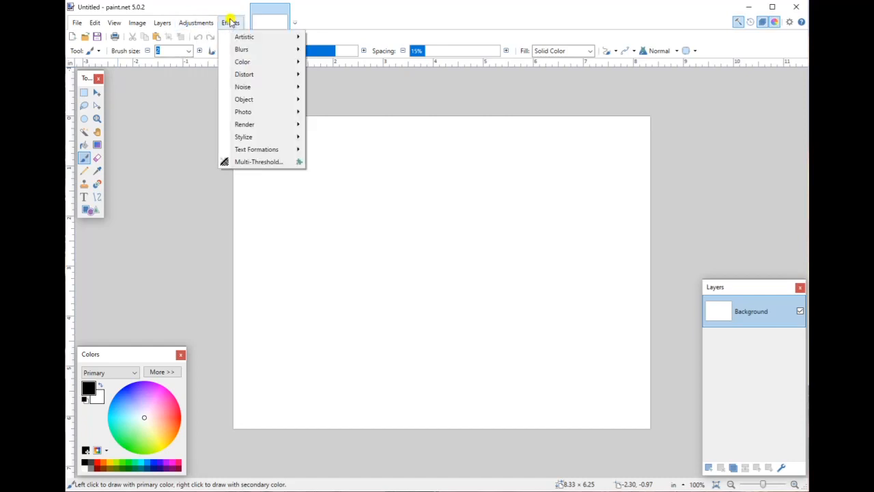
{"action": "mouse_move", "coordinate": [248, 53]}
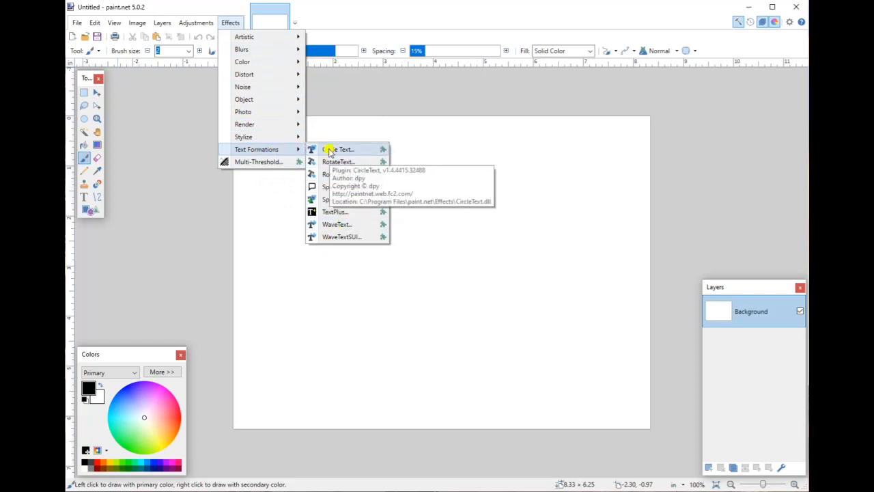
{"action": "left_click", "coordinate": [175, 99]}
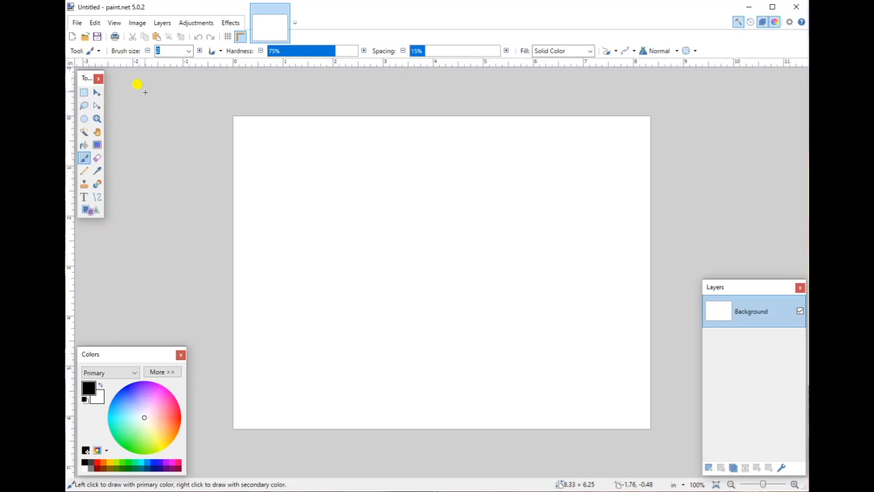
Step: Draw a rectangle about 3.40 × 1.84 inches in the upper-left part of the canvas and set it to Draw Filled Shape
{"action": "left_click", "coordinate": [91, 210]}
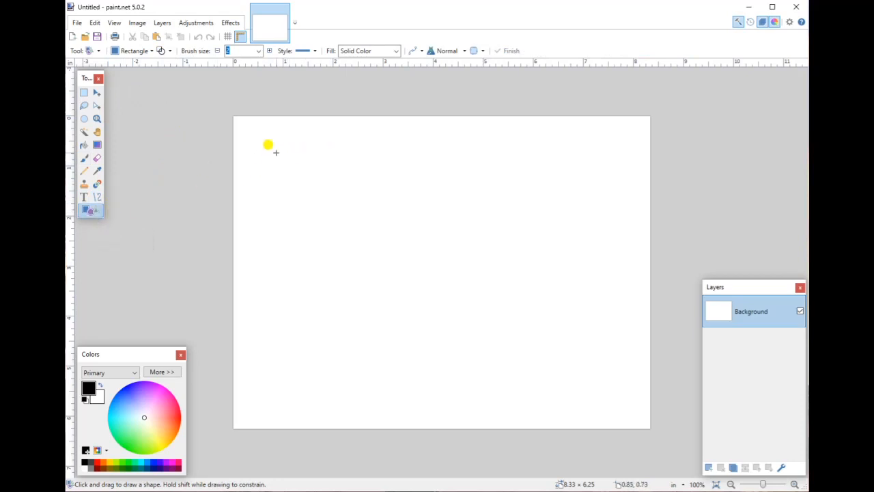
{"action": "mouse_move", "coordinate": [276, 152]}
{"action": "left_mouse_down"}
{"action": "mouse_move", "coordinate": [327, 162]}
{"action": "mouse_move", "coordinate": [445, 244]}
{"action": "left_mouse_up"}
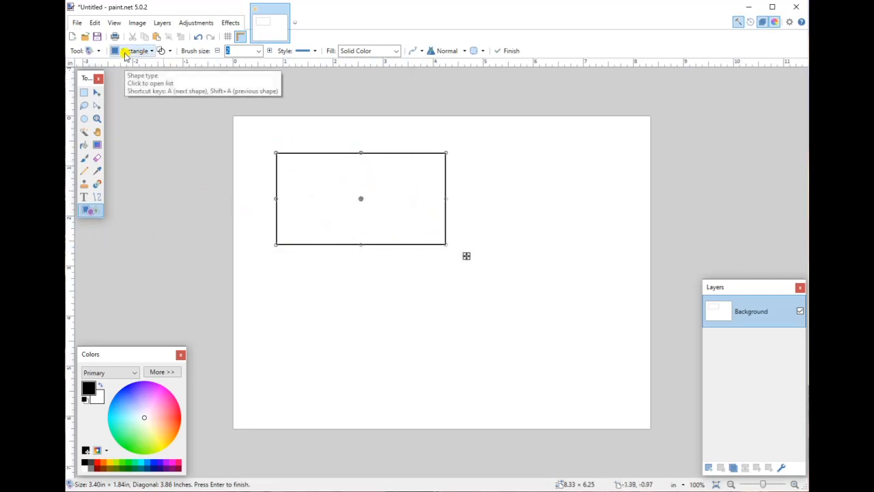
{"action": "left_click", "coordinate": [167, 52]}
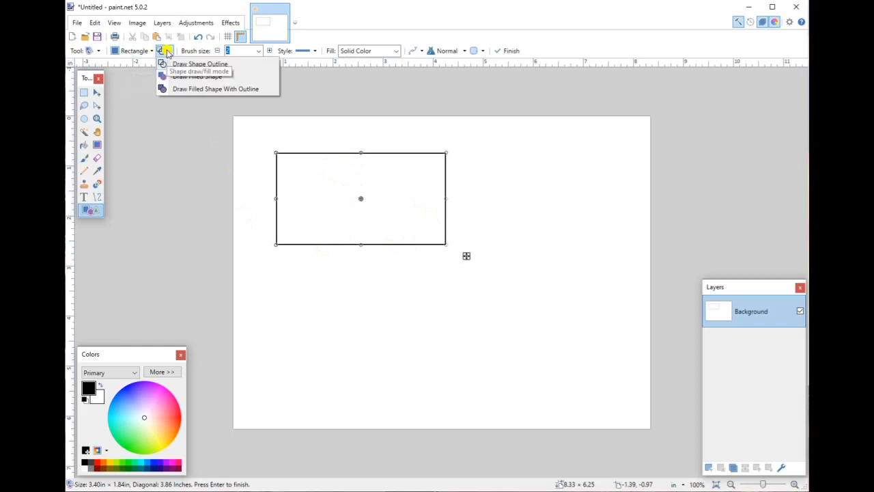
{"action": "left_click", "coordinate": [194, 76]}
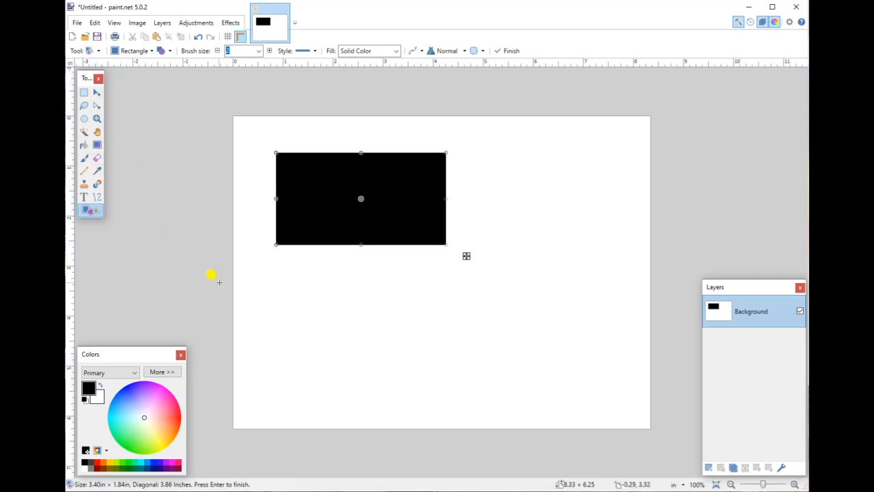
Step: Resize the filled rectangle to about 2.02 × 2.66 inches, making it taller and narrower
{"action": "left_click", "coordinate": [361, 244]}
{"action": "left_click_drag", "start_coordinate": [360, 244], "coordinate": [361, 285]}
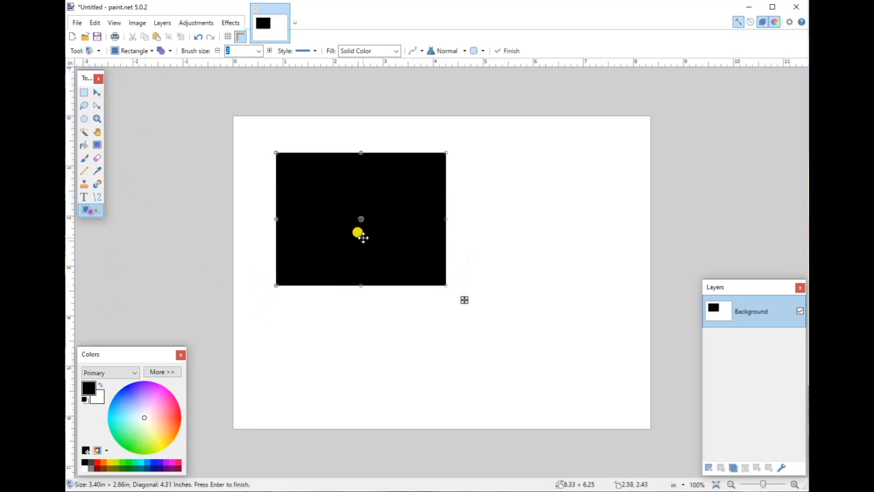
{"action": "left_click_drag", "start_coordinate": [445, 217], "coordinate": [376, 220]}
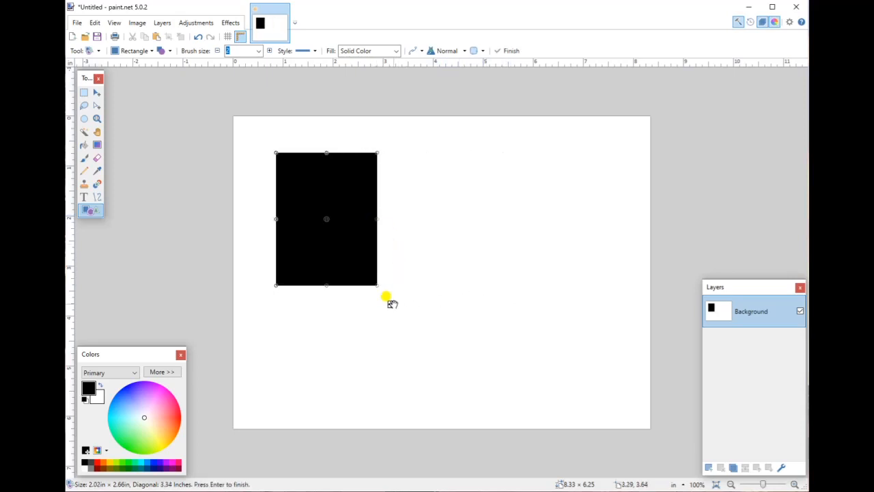
Step: Move the rectangle to the right half of the canvas and finish it in a violet-blue primary color
{"action": "left_click_drag", "start_coordinate": [391, 303], "coordinate": [603, 316]}
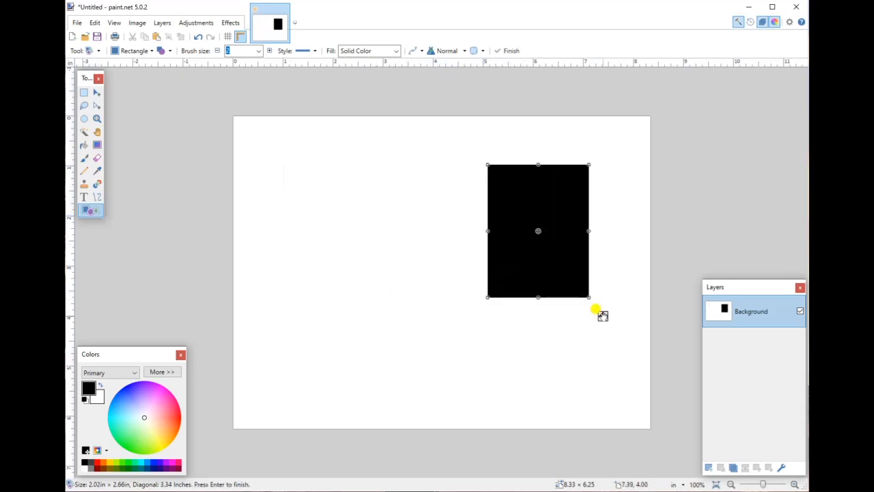
{"action": "left_click", "coordinate": [134, 390]}
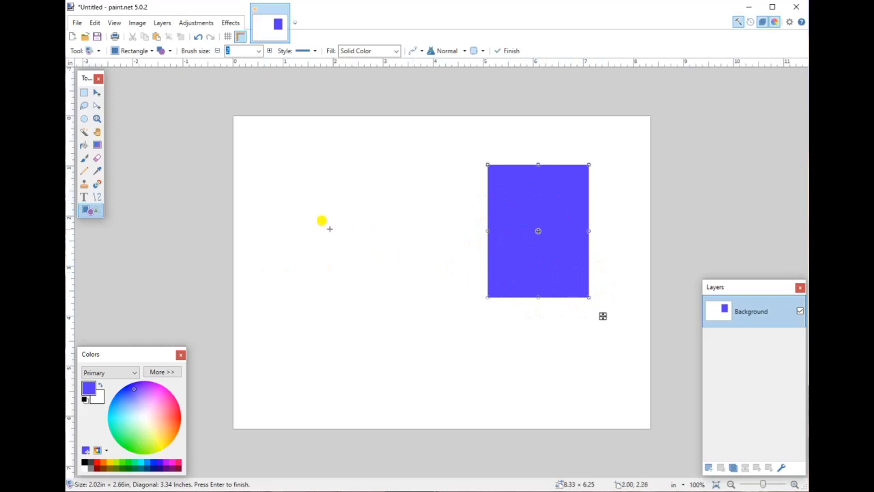
{"action": "key", "text": "Return"}
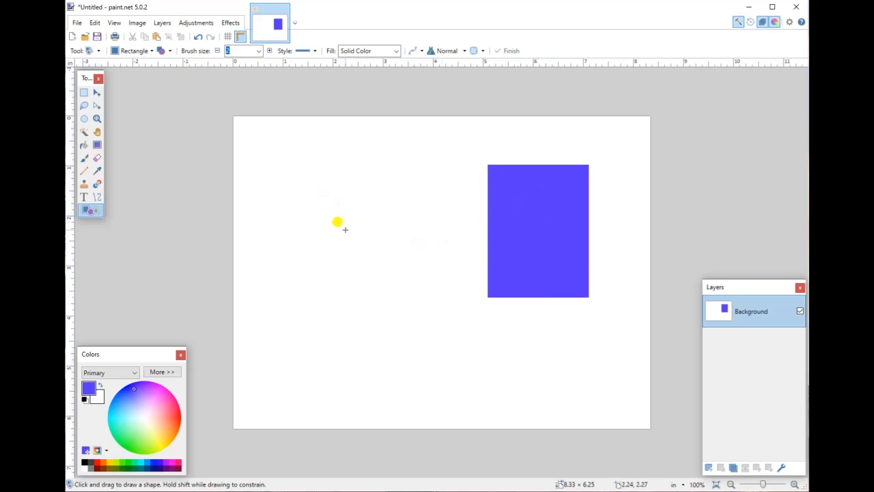
Step: Draw a filled pinkish-red ellipse about 3.76 × 2.11 inches overlapping the lower part of the blue rectangle
{"action": "left_click", "coordinate": [143, 52]}
{"action": "left_click", "coordinate": [136, 76]}
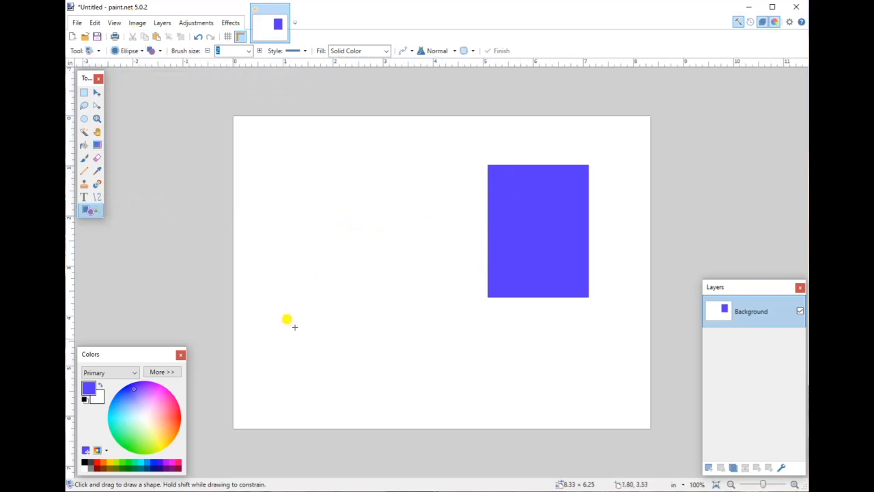
{"action": "left_click", "coordinate": [174, 409]}
{"action": "left_click_drag", "start_coordinate": [421, 233], "coordinate": [608, 338]}
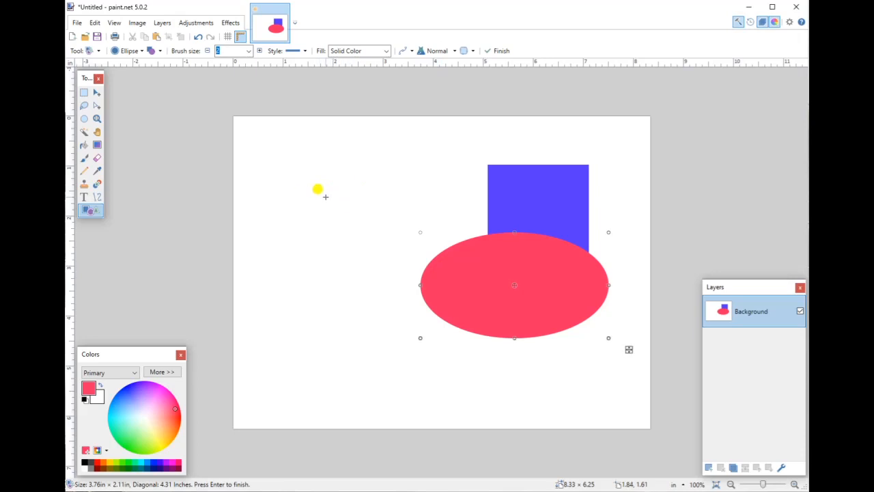
Step: Select a region about 3.83 × 1.20 inches across the upper part of the blue rectangle and move its pixels toward the canvas's left side
{"action": "left_click", "coordinate": [84, 96]}
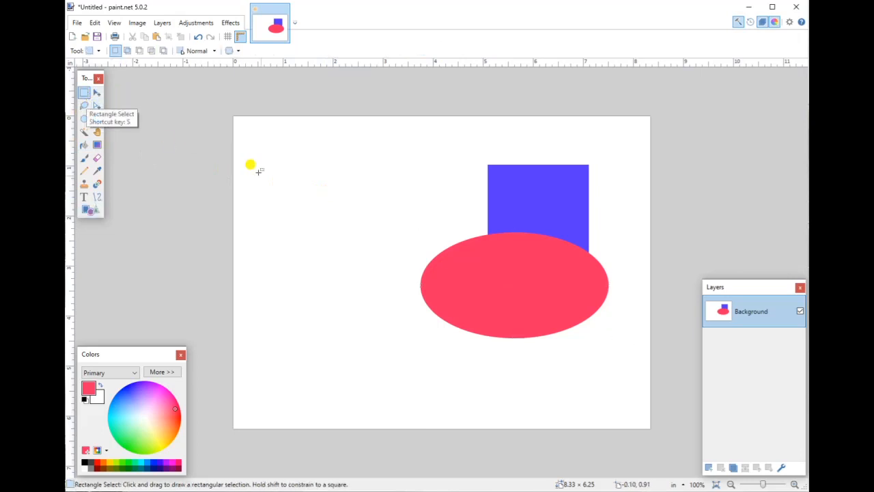
{"action": "left_click_drag", "start_coordinate": [435, 149], "coordinate": [626, 208]}
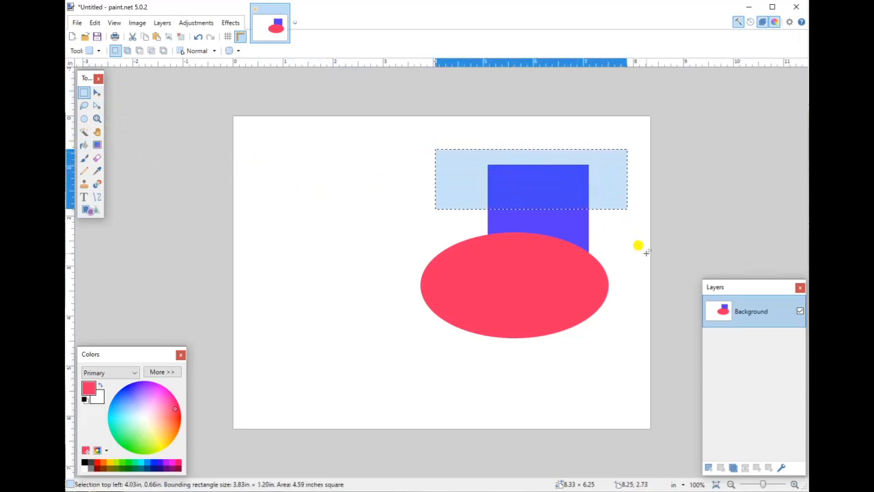
{"action": "left_click", "coordinate": [97, 93]}
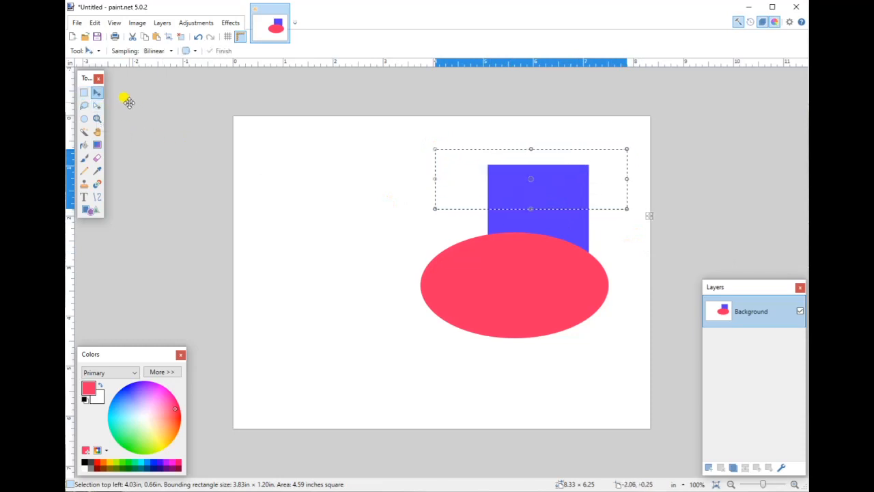
{"action": "left_click_drag", "start_coordinate": [441, 157], "coordinate": [278, 184]}
{"action": "left_click_drag", "start_coordinate": [366, 162], "coordinate": [365, 129]}
{"action": "left_click_drag", "start_coordinate": [362, 218], "coordinate": [430, 283]}
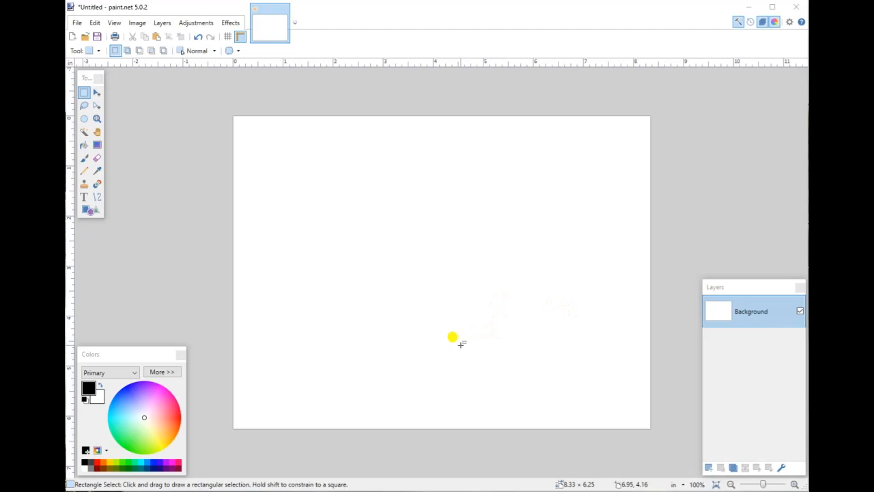
Step: Create a new blank image measuring 6.25 × 6.25 inches at 96 pixels/inch
{"action": "left_click", "coordinate": [79, 24]}
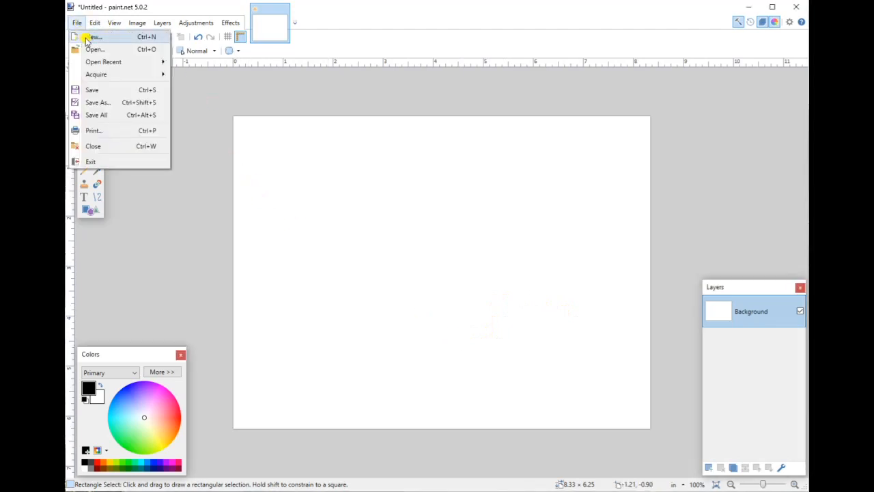
{"action": "left_click", "coordinate": [99, 37]}
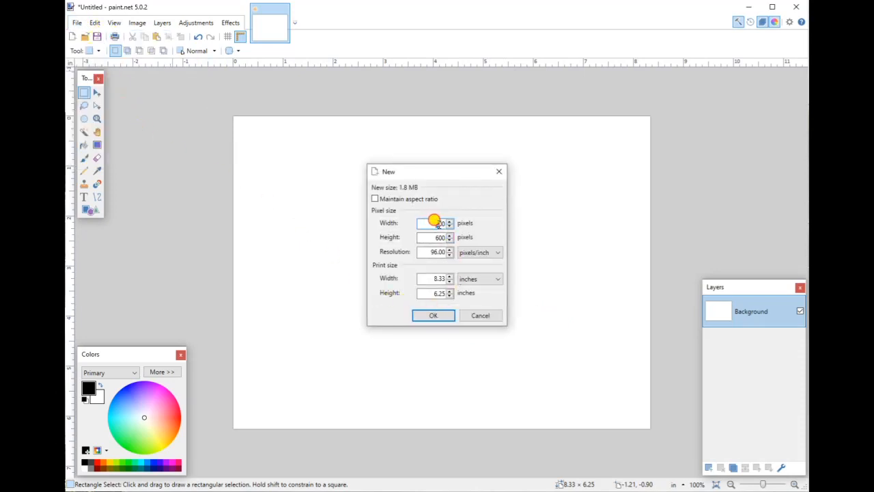
{"action": "left_click", "coordinate": [431, 316]}
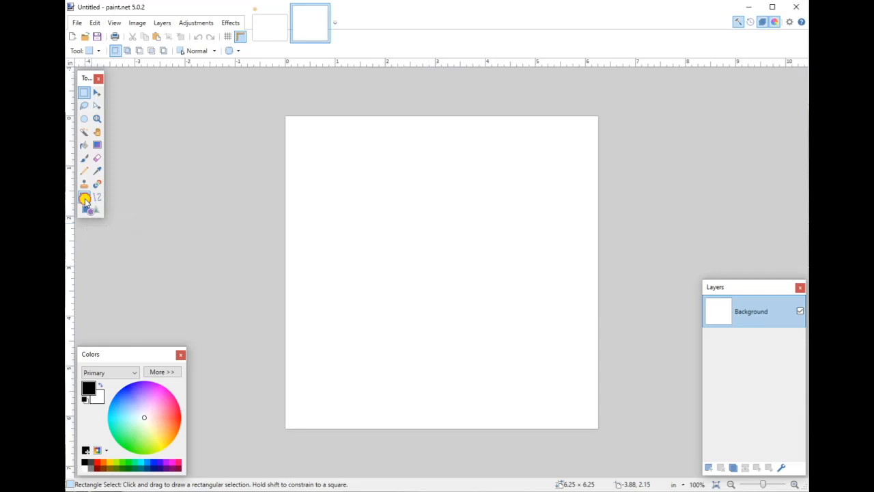
Step: Add the text "This is the text that I'm going to engrave on my wood." near the canvas's upper part and shift it slightly left
{"action": "left_click", "coordinate": [84, 198]}
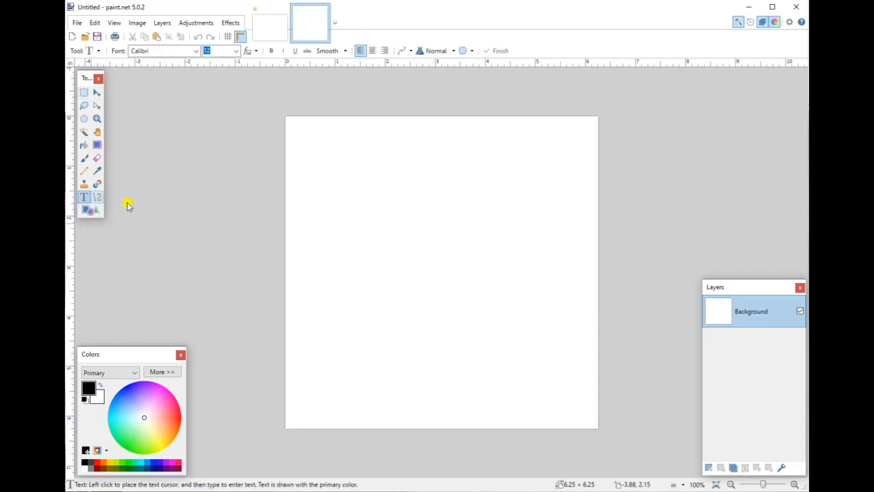
{"action": "left_click", "coordinate": [338, 179]}
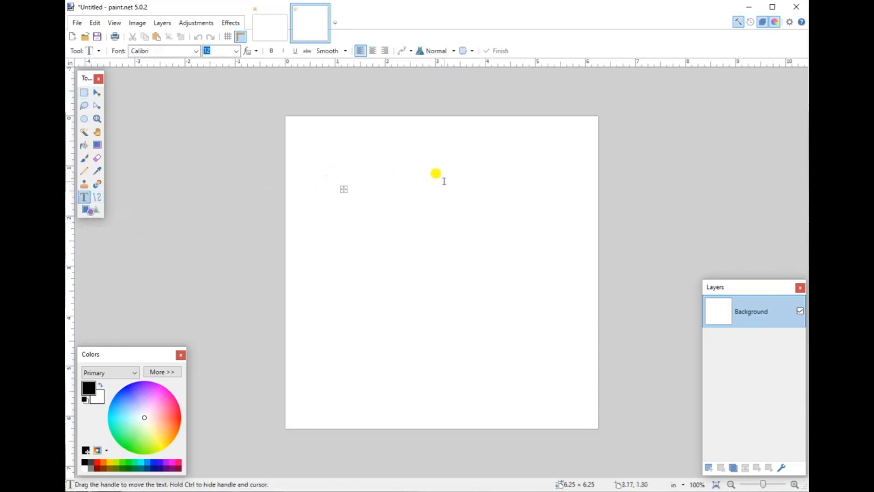
{"action": "type", "text": "This is the text th"}
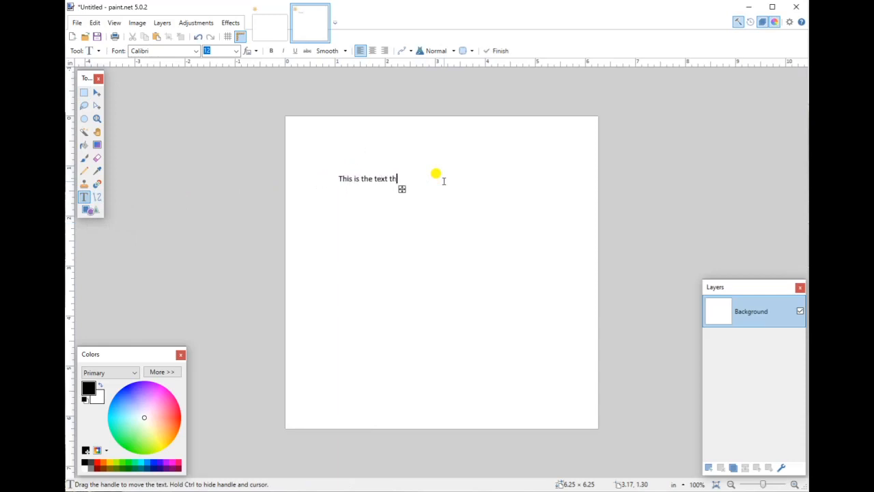
{"action": "type", "text": "at I'm going to engrave on my wood."}
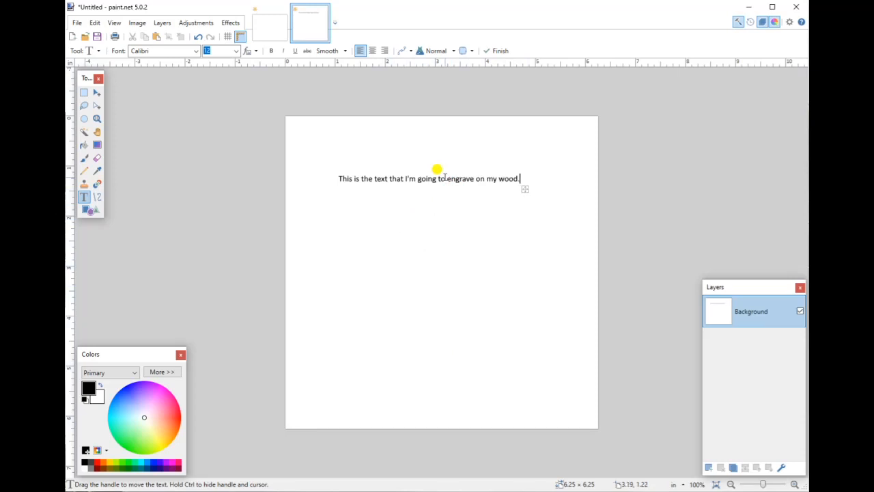
{"action": "left_click_drag", "start_coordinate": [526, 188], "coordinate": [502, 189]}
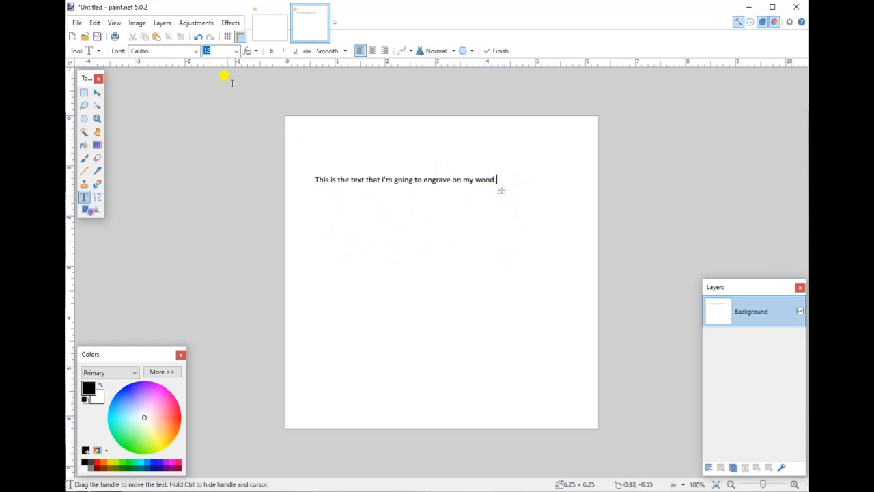
Step: Set the engraving text's font to Comic Sans MS and its size to 14
{"action": "left_click", "coordinate": [196, 52]}
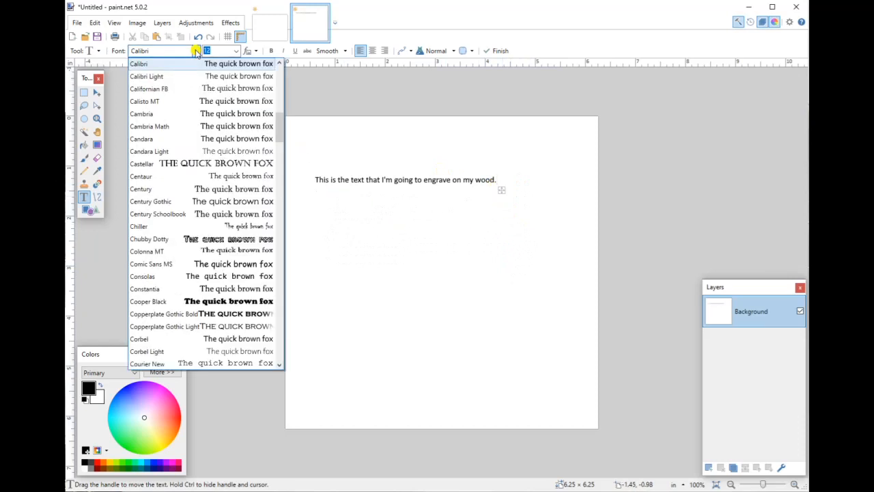
{"action": "left_click", "coordinate": [194, 262]}
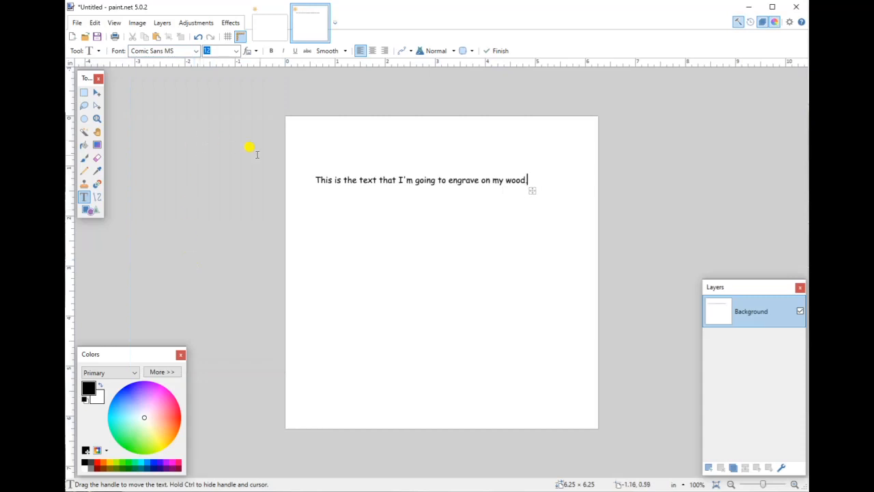
{"action": "left_click", "coordinate": [236, 51]}
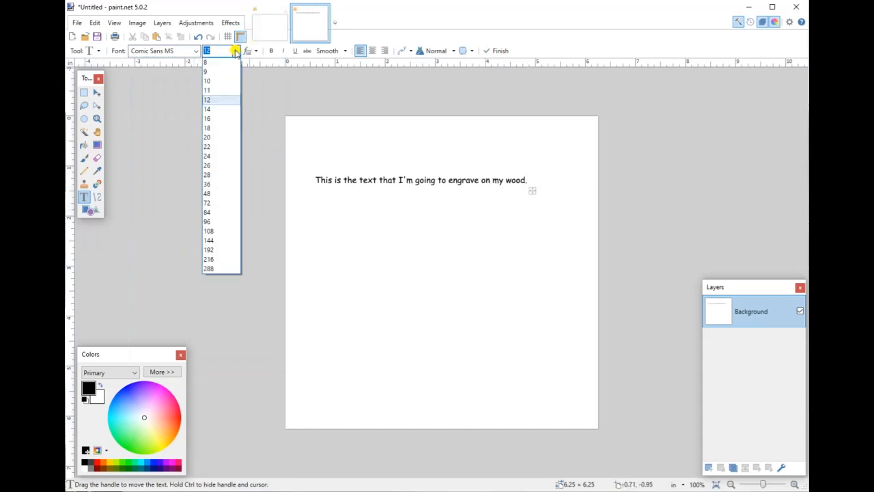
{"action": "left_click", "coordinate": [208, 109]}
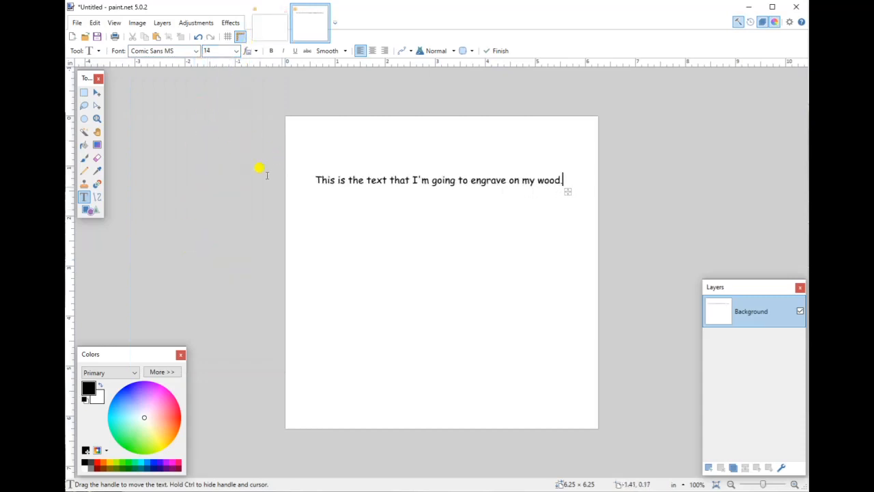
Step: Break the text into two lines before "to engrave", center-align it and move it back fully onto the canvas
{"action": "left_click", "coordinate": [458, 181]}
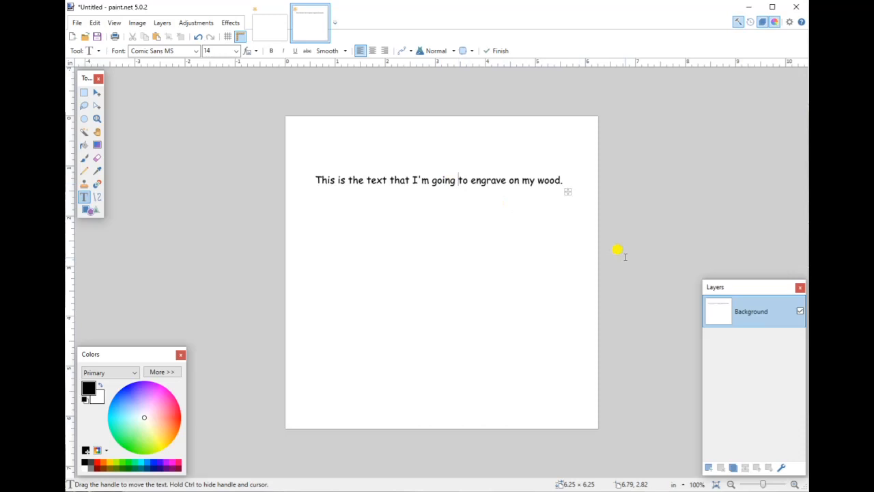
{"action": "key", "text": "Return"}
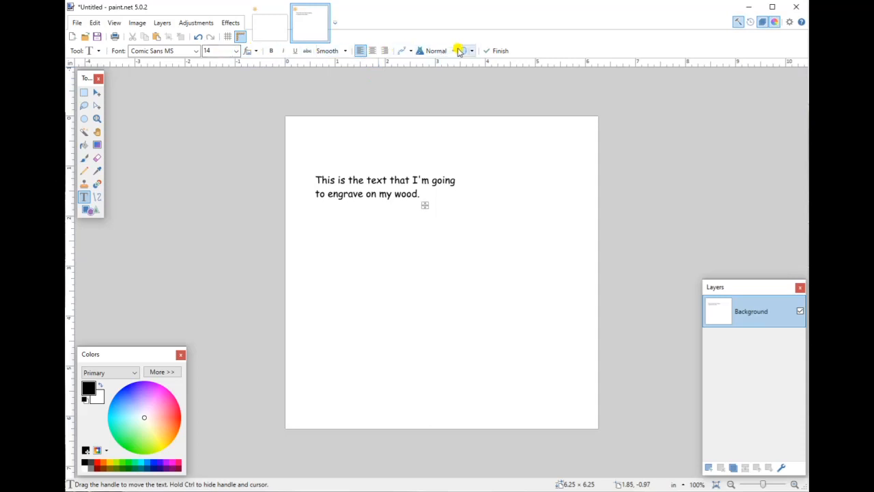
{"action": "left_click", "coordinate": [375, 52]}
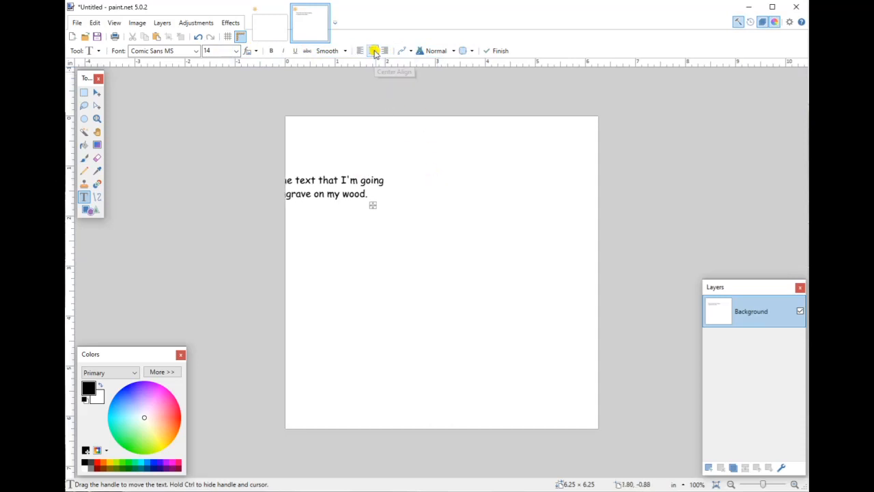
{"action": "left_click_drag", "start_coordinate": [373, 205], "coordinate": [499, 238]}
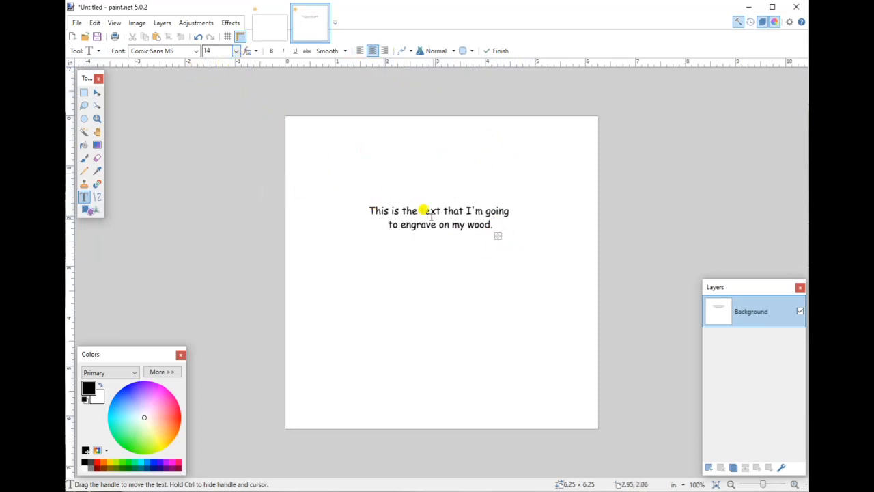
Step: Enlarge the two-line text to size 28 and position it centered across the canvas's width
{"action": "left_click_drag", "start_coordinate": [498, 236], "coordinate": [430, 237]}
{"action": "left_click", "coordinate": [237, 51]}
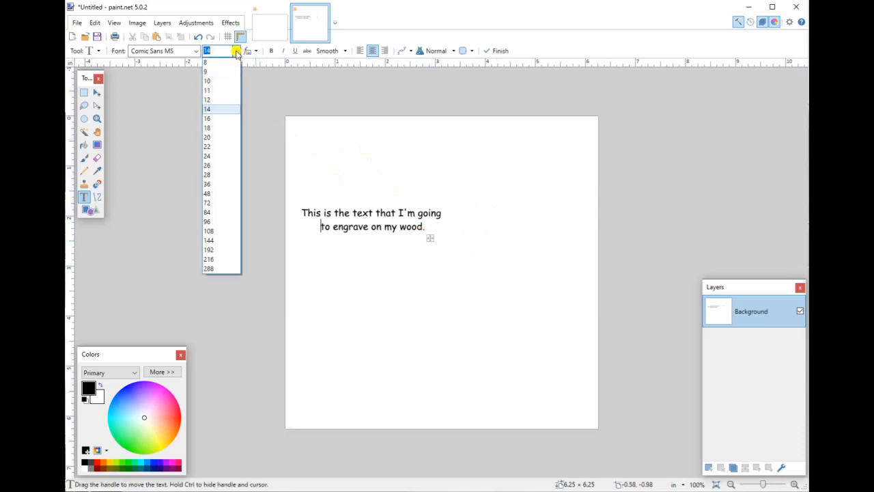
{"action": "left_click", "coordinate": [219, 173]}
{"action": "left_click_drag", "start_coordinate": [481, 256], "coordinate": [551, 269]}
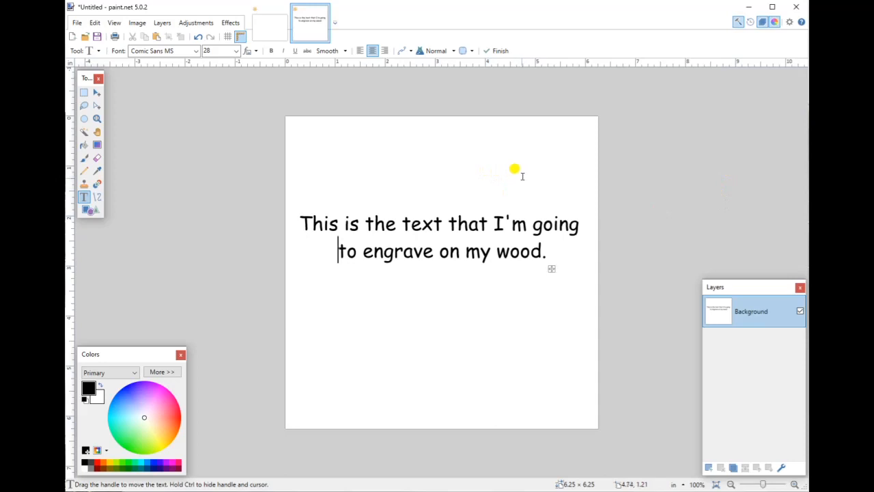
Step: Start saving the image as a new file on the Desktop with JPEG as the file type
{"action": "left_click", "coordinate": [77, 23]}
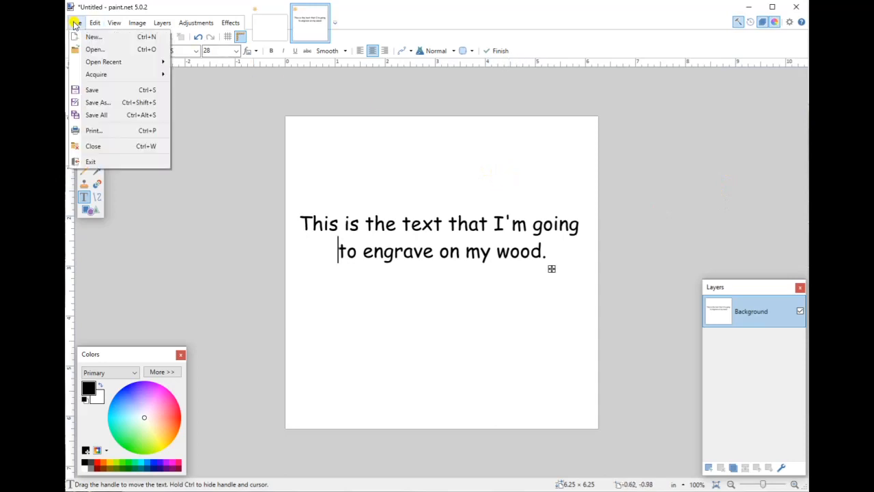
{"action": "left_click", "coordinate": [99, 104]}
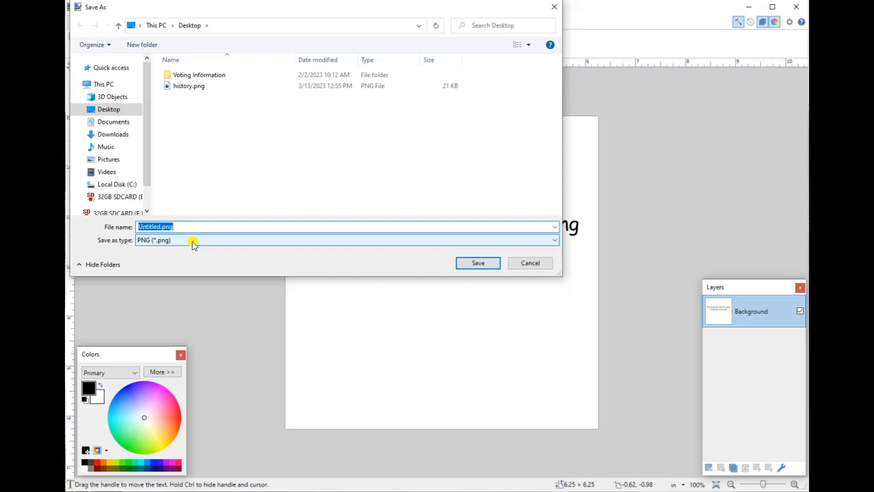
{"action": "left_click", "coordinate": [192, 242]}
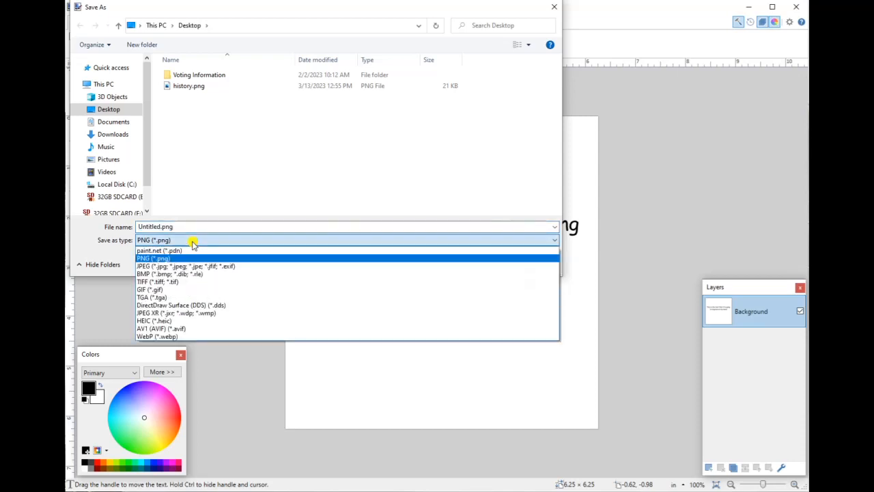
{"action": "left_click", "coordinate": [194, 267]}
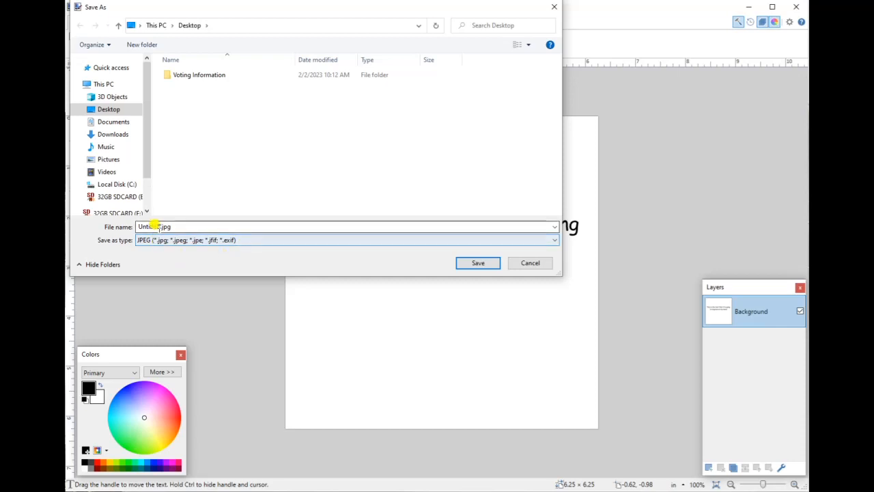
Step: Replace "Untitled" with an example file name and save the JPEG at quality 95 with 4:4:0 chroma subsampling
{"action": "left_click", "coordinate": [156, 221]}
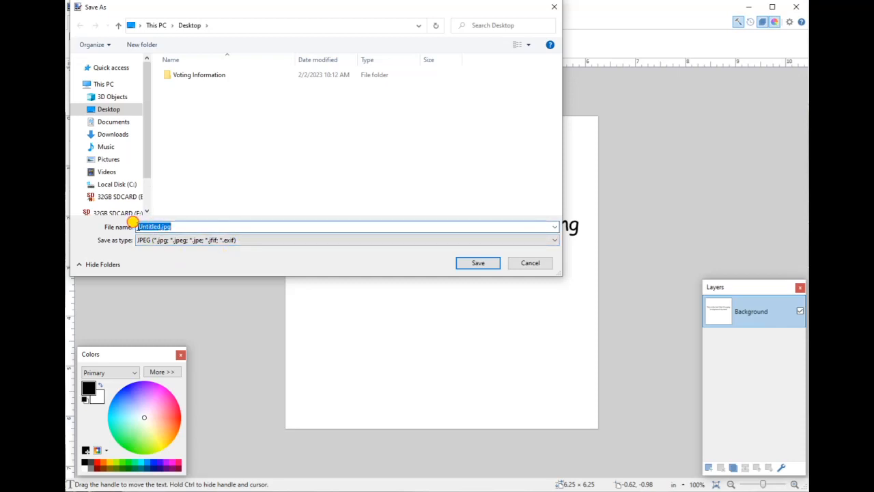
{"action": "left_click", "coordinate": [156, 221]}
{"action": "double_click", "coordinate": [156, 222]}
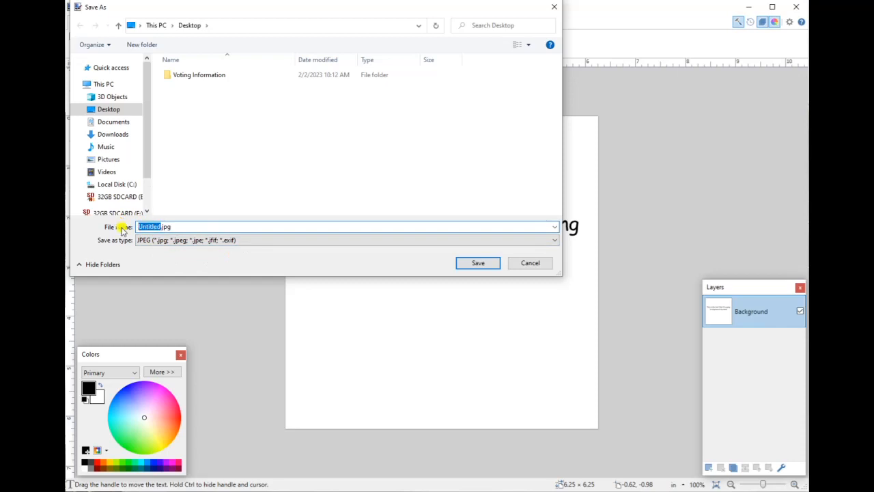
{"action": "type", "text": "exampl"}
{"action": "key", "text": "BackSpace"}
{"action": "key", "text": "BackSpace"}
{"action": "left_click", "coordinate": [474, 266]}
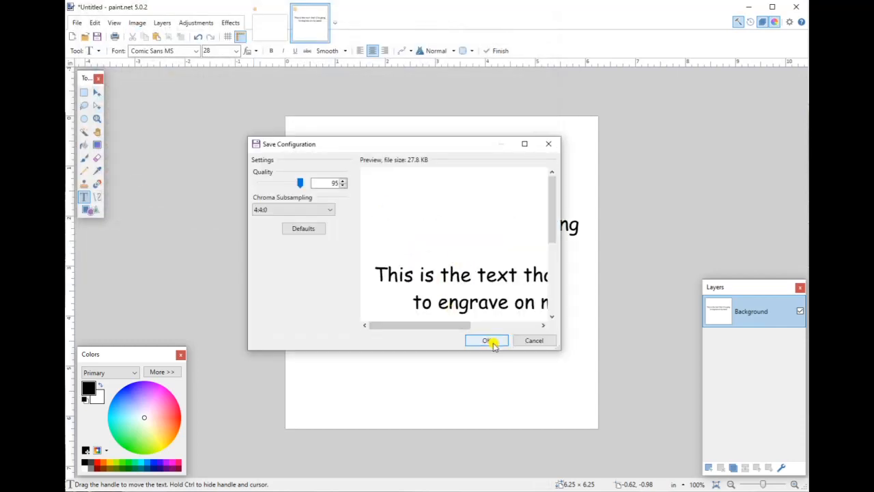
{"action": "left_click", "coordinate": [487, 341]}
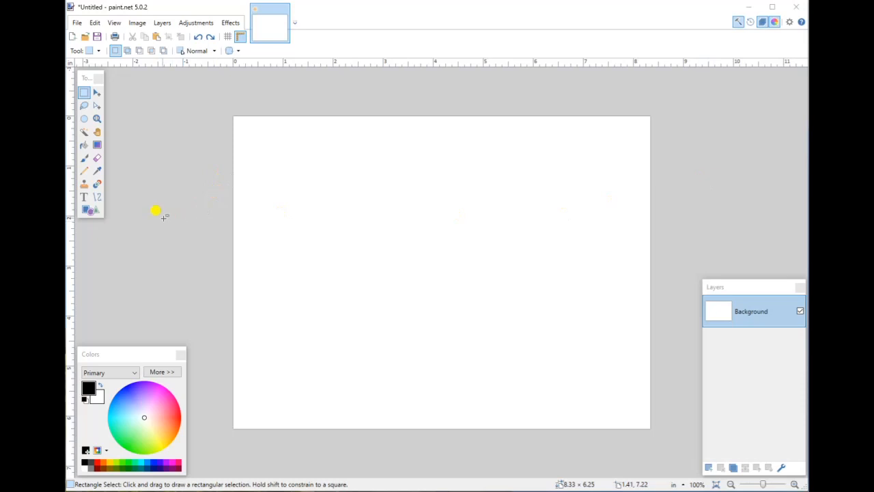
Step: Create a new blank image measuring 600 × 600 pixels at 96 pixels/inch
{"action": "left_click", "coordinate": [76, 23]}
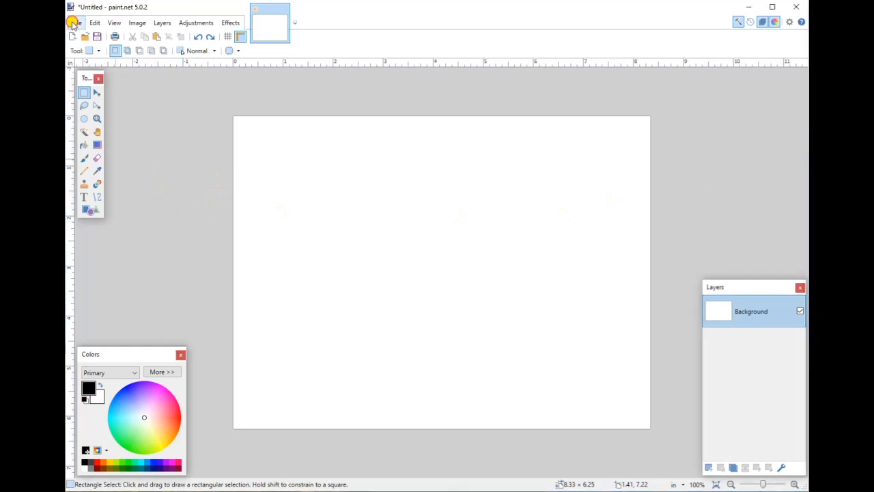
{"action": "left_click", "coordinate": [94, 32]}
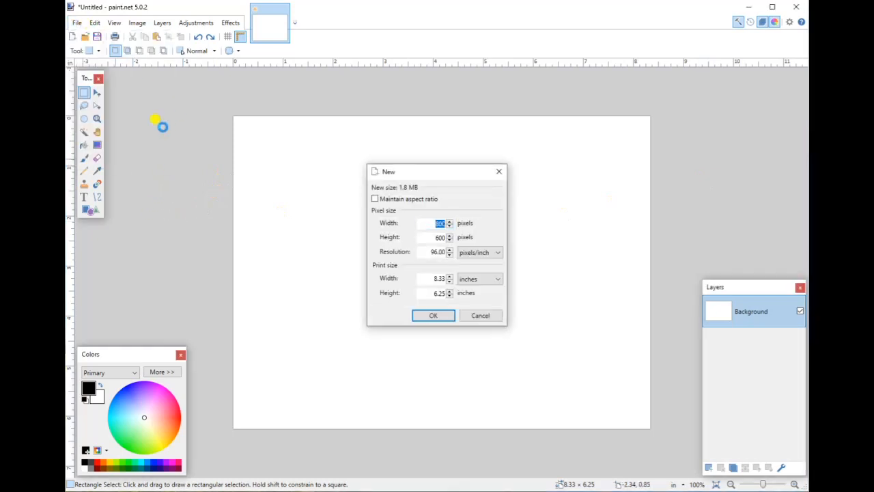
{"action": "left_click", "coordinate": [434, 223]}
{"action": "left_click_drag", "start_coordinate": [434, 224], "coordinate": [438, 225]}
{"action": "type", "text": "6"}
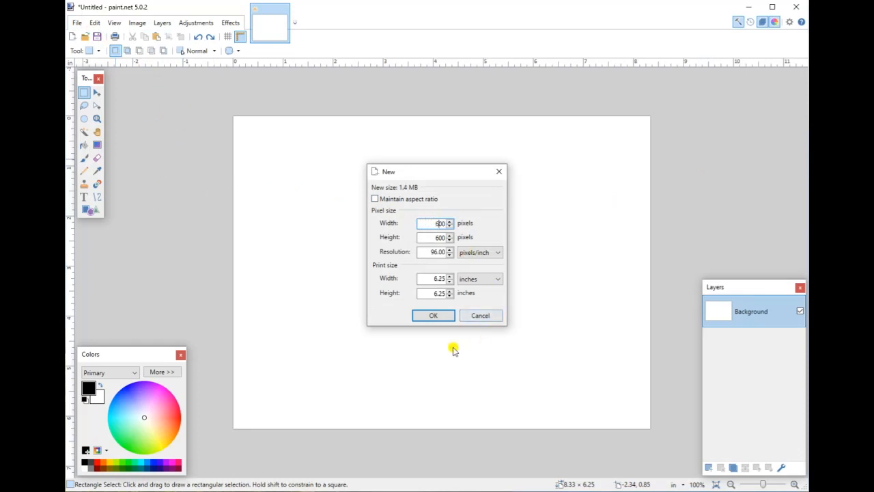
{"action": "left_click", "coordinate": [427, 315]}
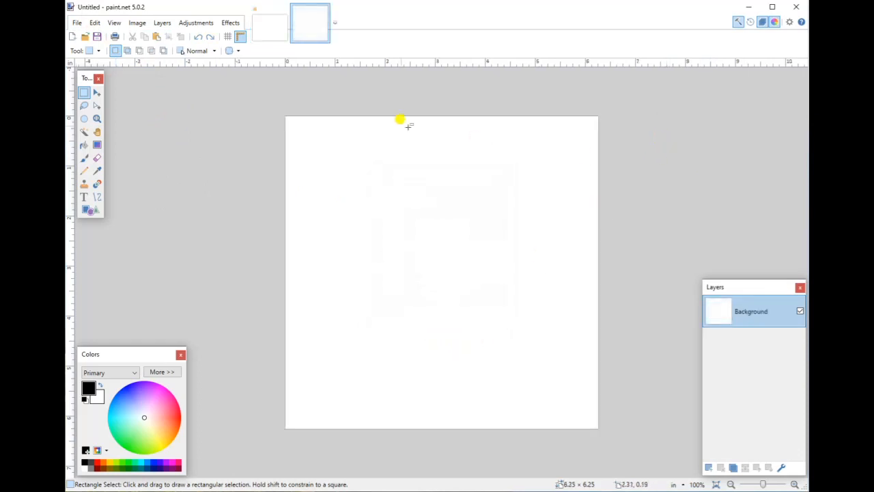
Step: Open the Circle Text effect and move its dialog clear of the canvas preview
{"action": "left_click", "coordinate": [231, 24]}
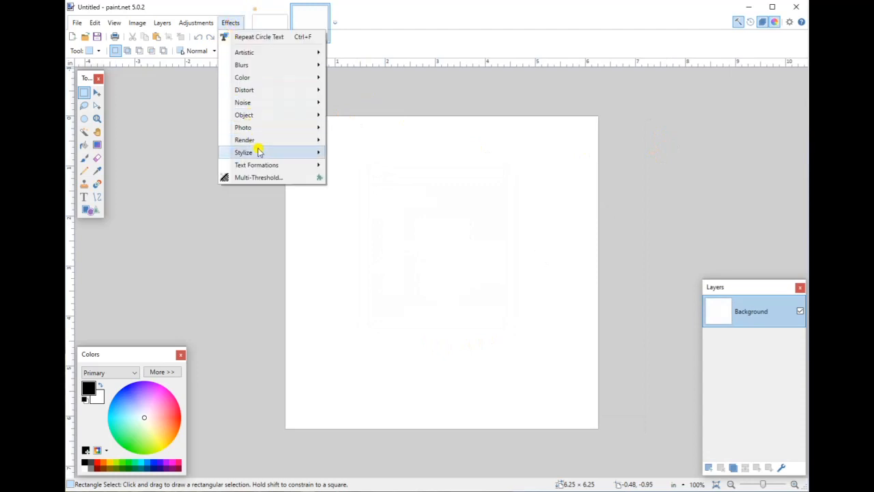
{"action": "mouse_move", "coordinate": [262, 166]}
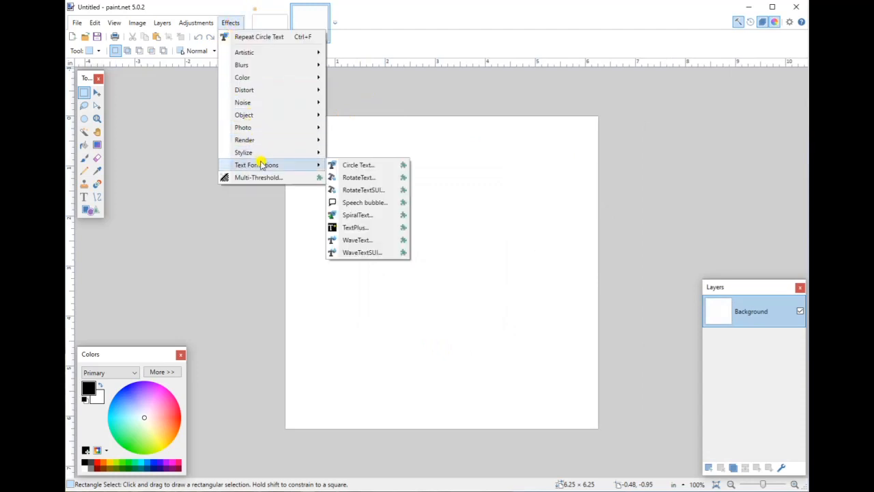
{"action": "left_click", "coordinate": [350, 166]}
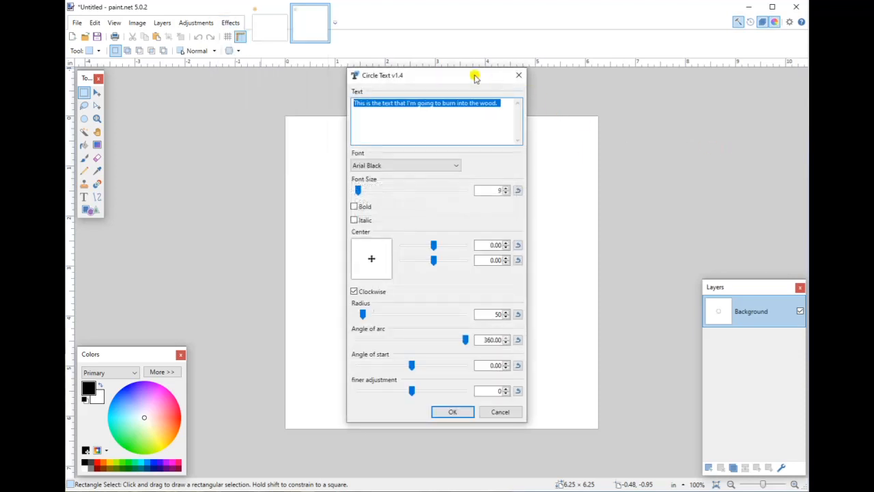
{"action": "left_click_drag", "start_coordinate": [446, 77], "coordinate": [706, 89]}
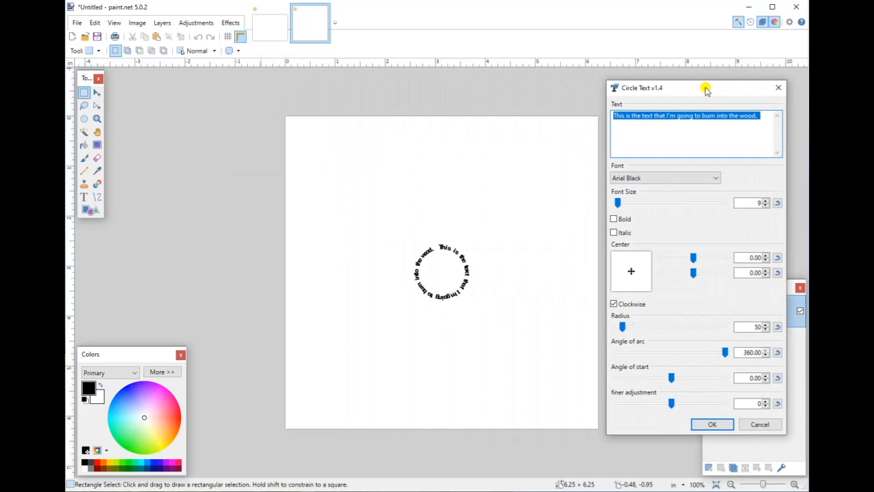
Step: Try removing the trailing spaces after "wood." in the circle text and put them back
{"action": "left_click", "coordinate": [762, 116]}
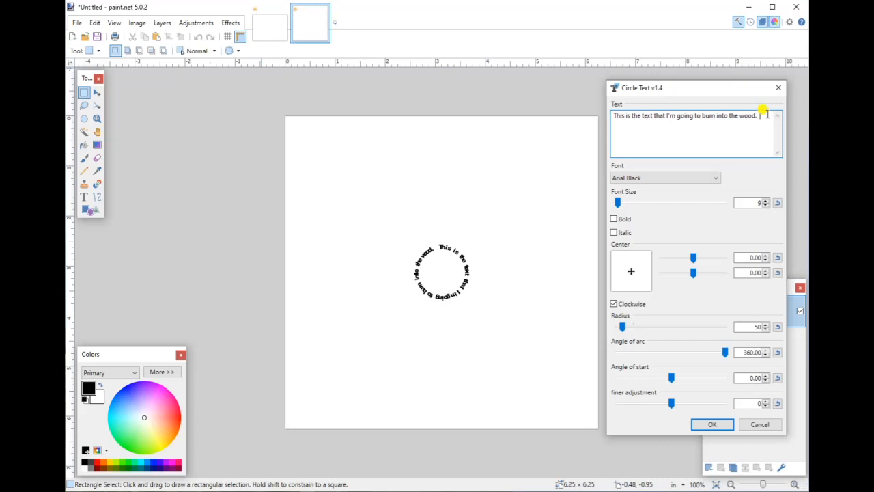
{"action": "key", "text": "BackSpace"}
{"action": "key", "text": "BackSpace"}
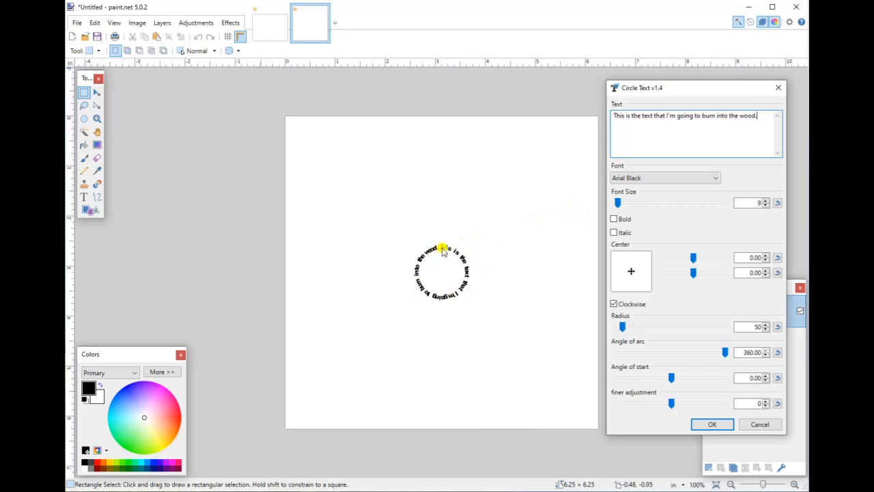
{"action": "left_click", "coordinate": [763, 116]}
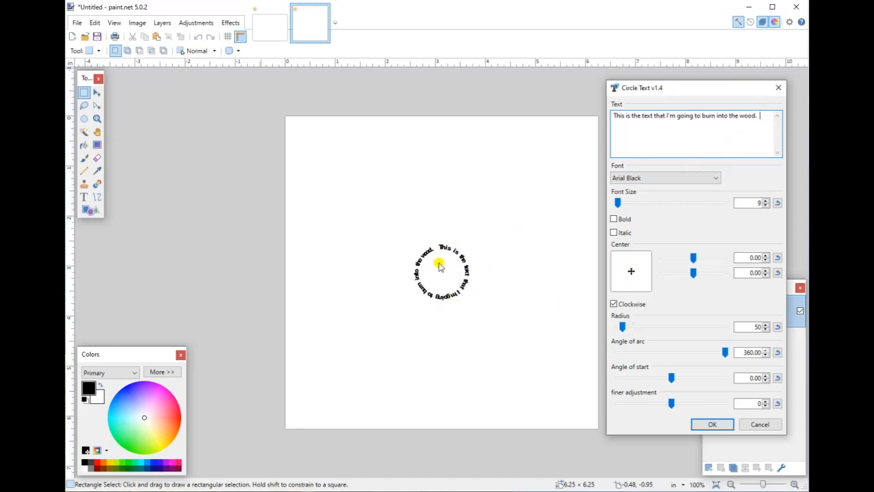
Step: Set the circle text's font to Bauhaus 93 and its font size to 20
{"action": "left_click", "coordinate": [661, 179]}
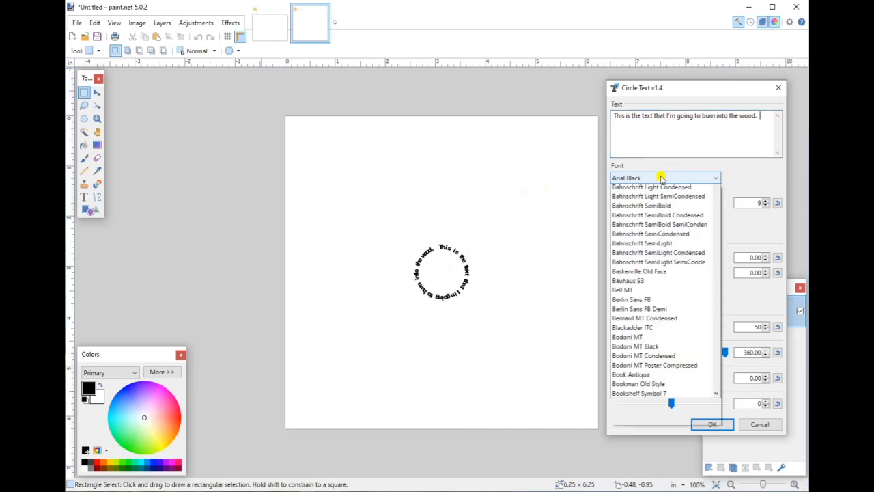
{"action": "left_click", "coordinate": [639, 349]}
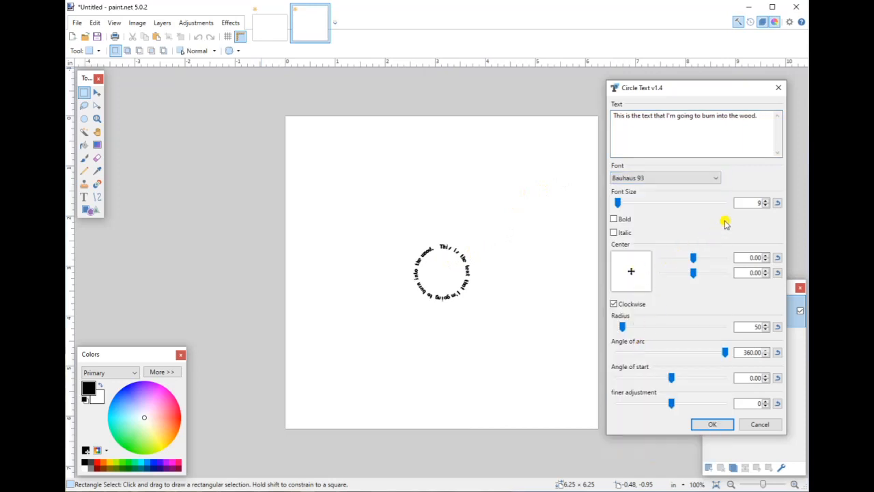
{"action": "left_click", "coordinate": [765, 201]}
{"action": "left_click", "coordinate": [766, 200]}
{"action": "left_click", "coordinate": [765, 200]}
{"action": "left_click", "coordinate": [765, 201]}
{"action": "left_click", "coordinate": [765, 201]}
{"action": "left_click", "coordinate": [765, 201]}
{"action": "left_click", "coordinate": [765, 201]}
{"action": "left_click", "coordinate": [765, 201]}
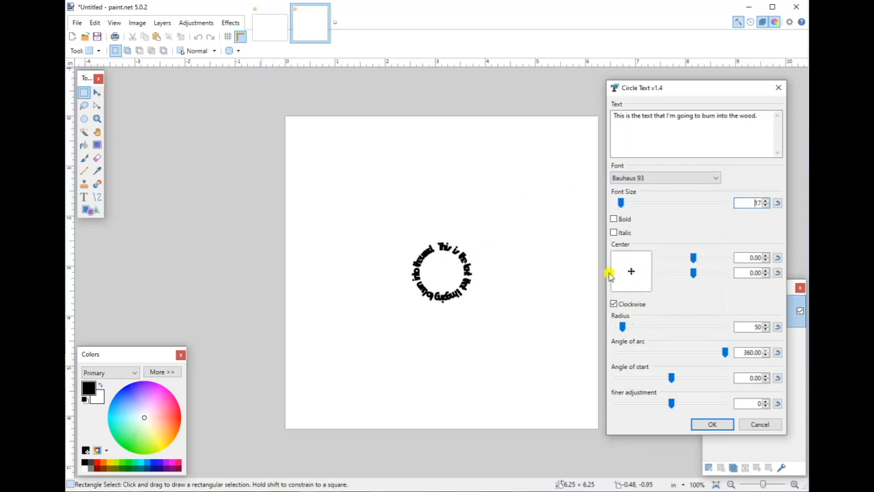
{"action": "left_click", "coordinate": [766, 200]}
{"action": "left_click", "coordinate": [766, 200]}
{"action": "left_click", "coordinate": [766, 200]}
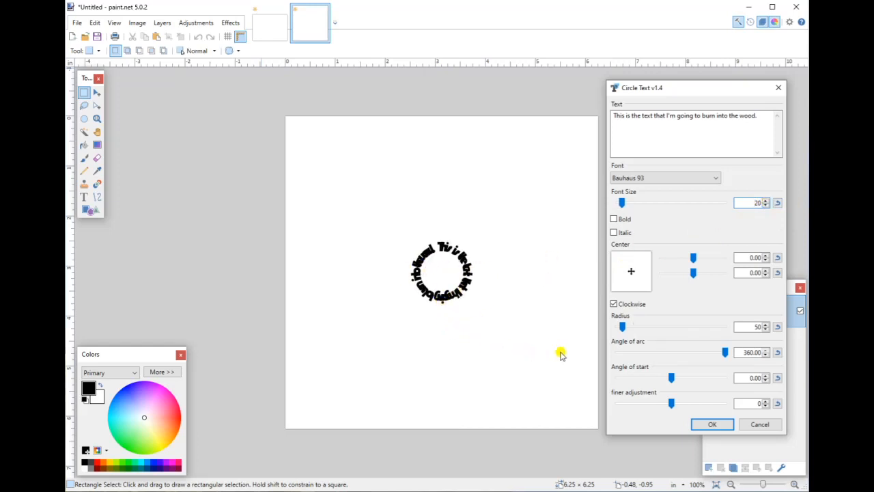
Step: Set the circle text's radius to 200
{"action": "double_click", "coordinate": [757, 327]}
{"action": "type", "text": "200"}
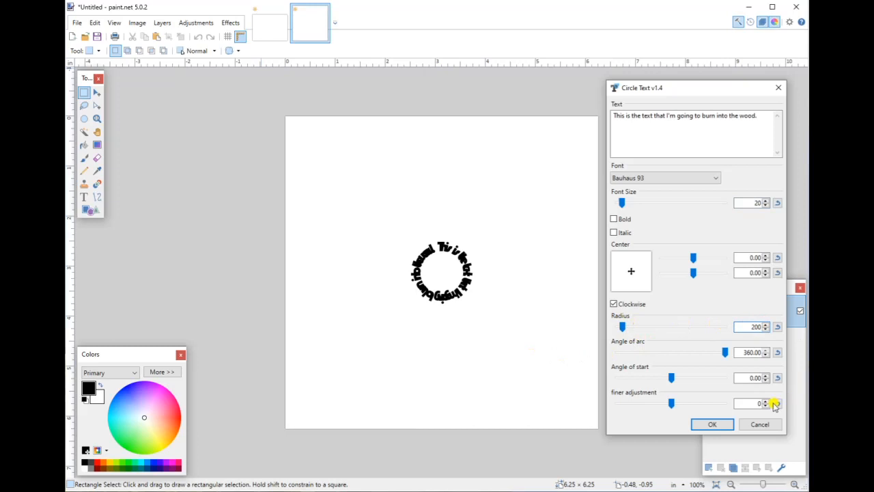
{"action": "left_click", "coordinate": [747, 327]}
{"action": "left_click", "coordinate": [745, 352]}
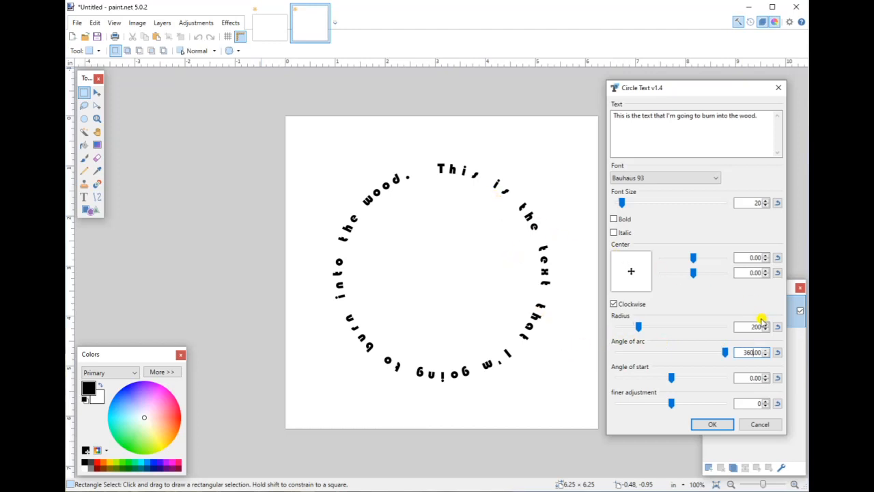
Step: Set the circle text's font size to 25 and apply the Circle Text effect to the canvas
{"action": "double_click", "coordinate": [763, 202]}
{"action": "left_click", "coordinate": [765, 201]}
{"action": "left_click", "coordinate": [764, 201]}
{"action": "left_click", "coordinate": [764, 202]}
{"action": "left_click", "coordinate": [765, 201]}
{"action": "left_click", "coordinate": [765, 202]}
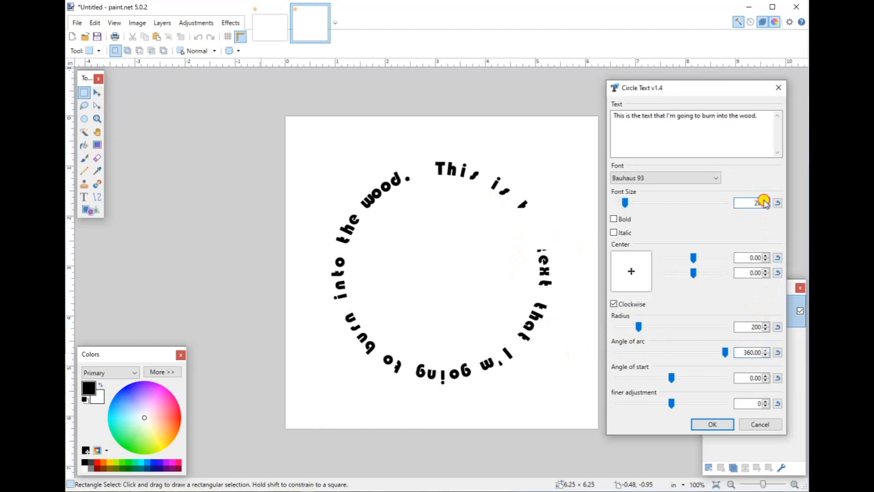
{"action": "left_click", "coordinate": [767, 205]}
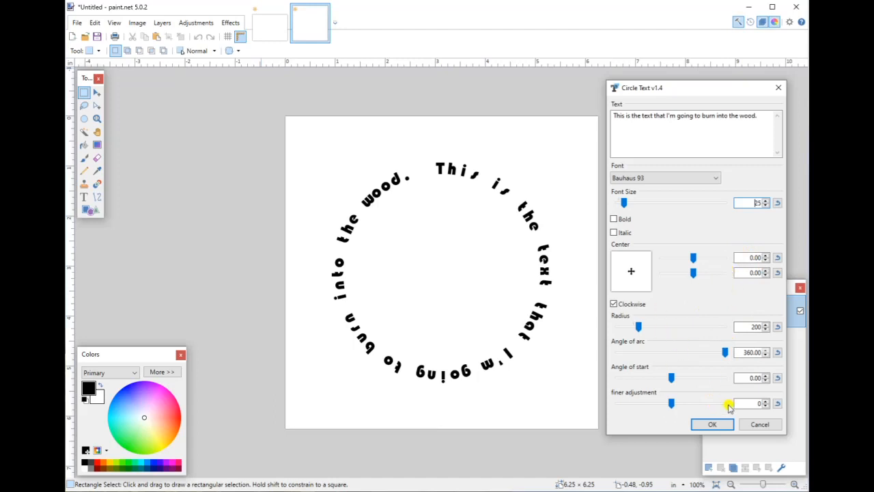
{"action": "left_click", "coordinate": [701, 424]}
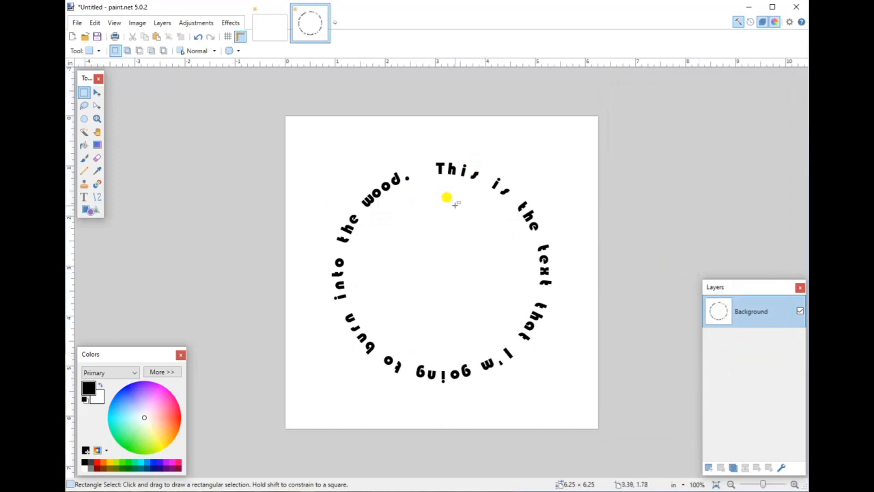
Step: Start saving the circular text image to the Desktop with JPEG as the file type
{"action": "left_click", "coordinate": [72, 24]}
{"action": "left_click", "coordinate": [89, 102]}
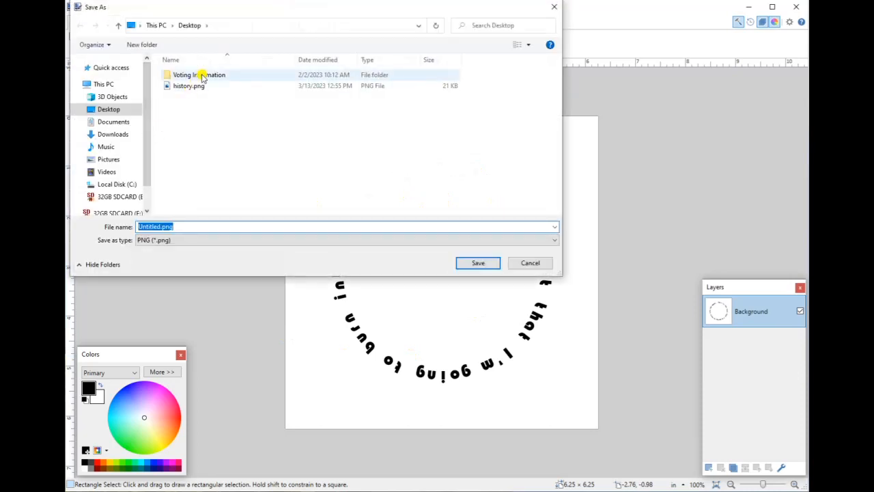
{"action": "left_click", "coordinate": [155, 243]}
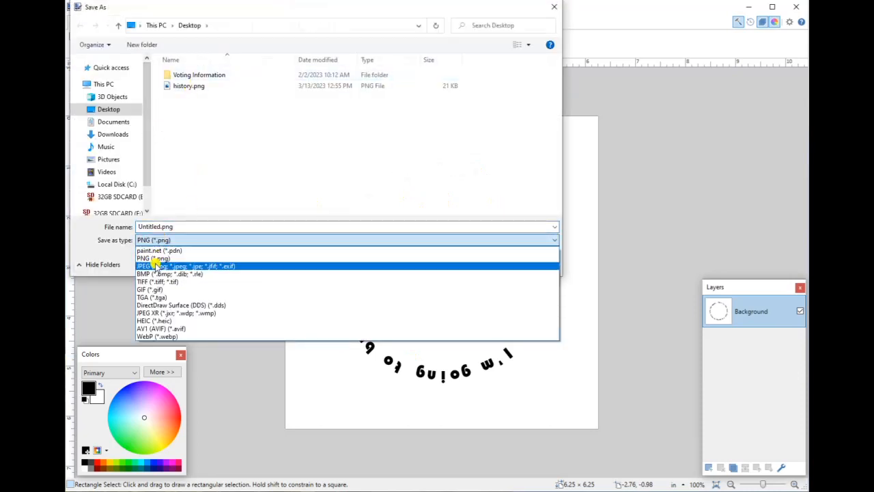
{"action": "left_click", "coordinate": [157, 265]}
Step: Name the file "example file 2.jpg" and save it, accepting the JPEG quality of 95 and the offered chroma subsampling
{"action": "left_click", "coordinate": [193, 87]}
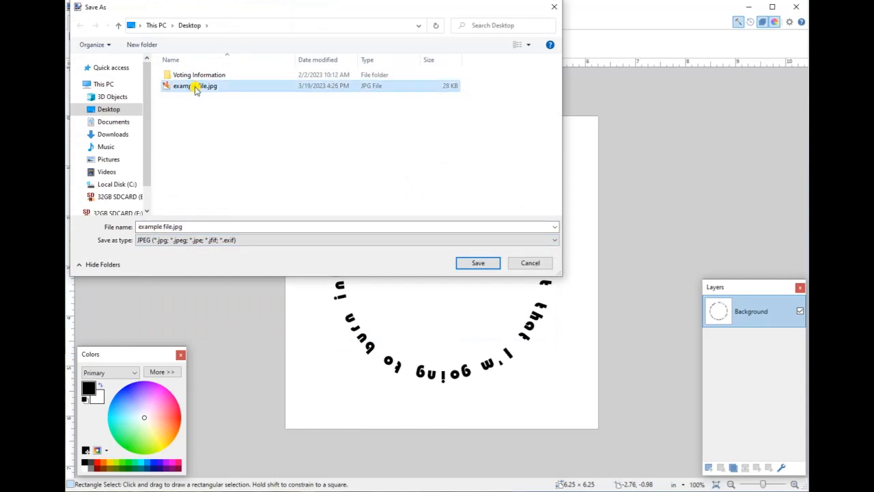
{"action": "left_click", "coordinate": [166, 225]}
{"action": "key", "text": "ctrl+a"}
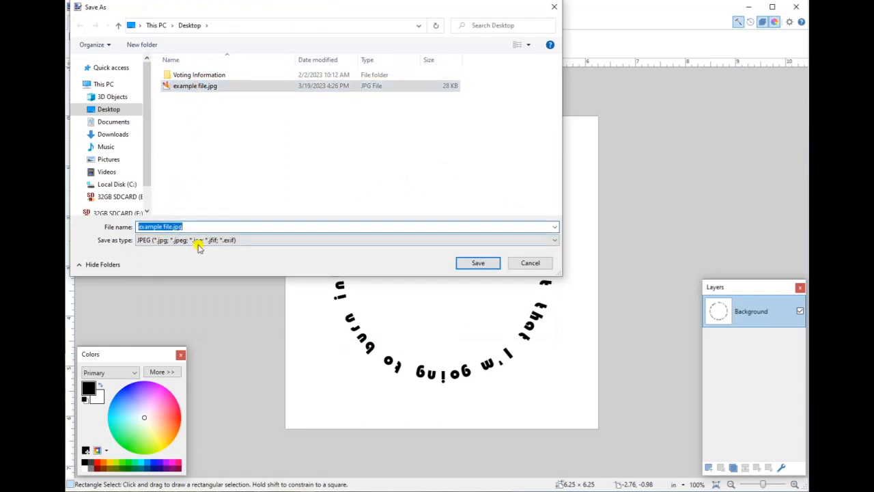
{"action": "key", "text": "BackSpace"}
{"action": "type", "text": "e"}
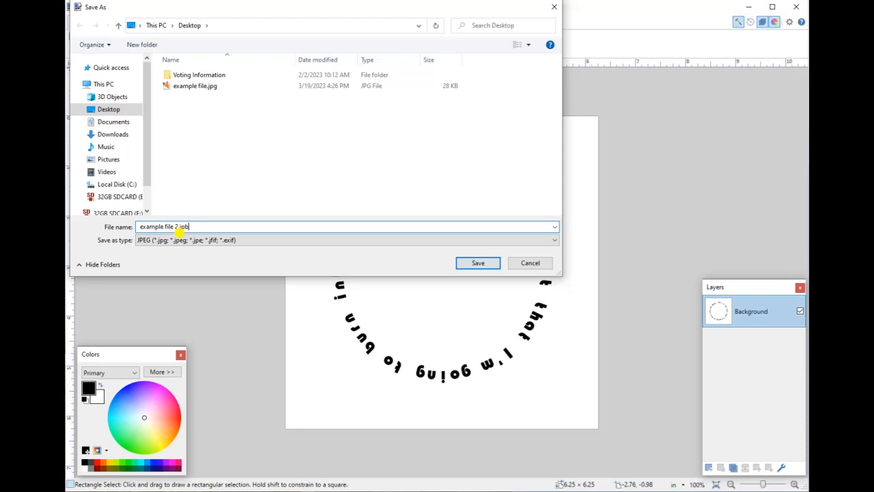
{"action": "left_click", "coordinate": [471, 264]}
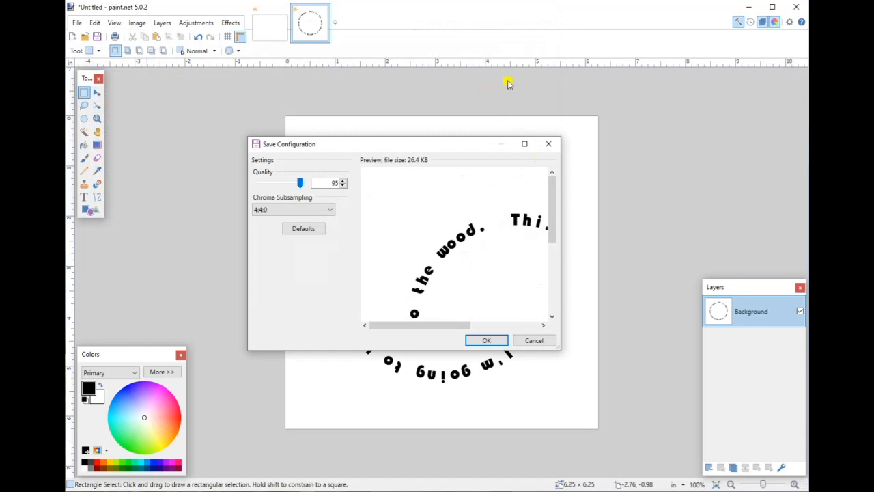
{"action": "left_click", "coordinate": [469, 343]}
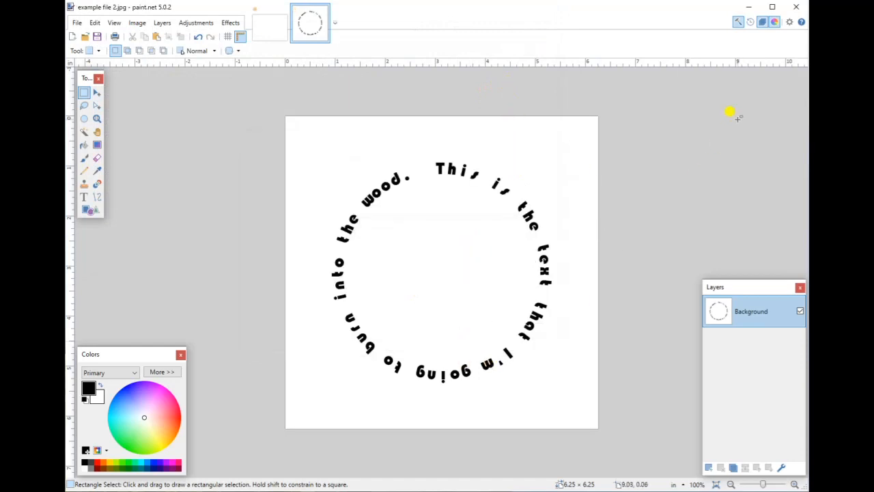